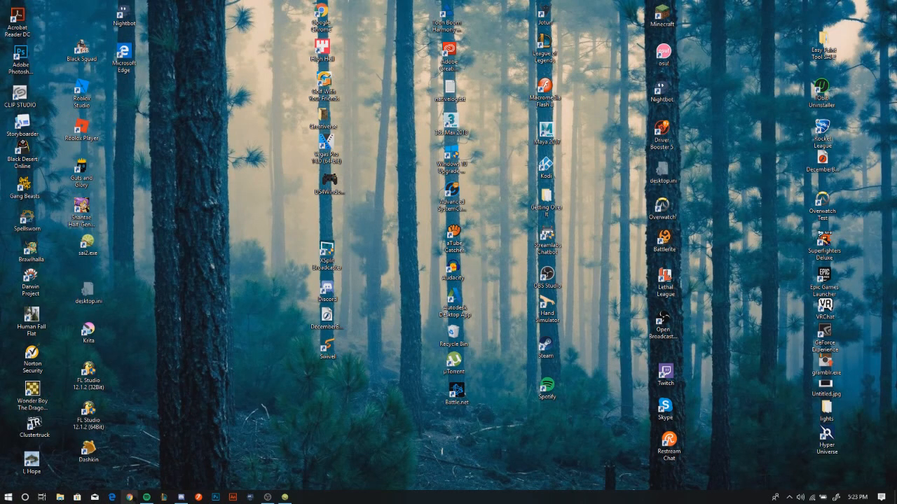
Open the drawpile.net website in Chrome
left_click(131, 498)
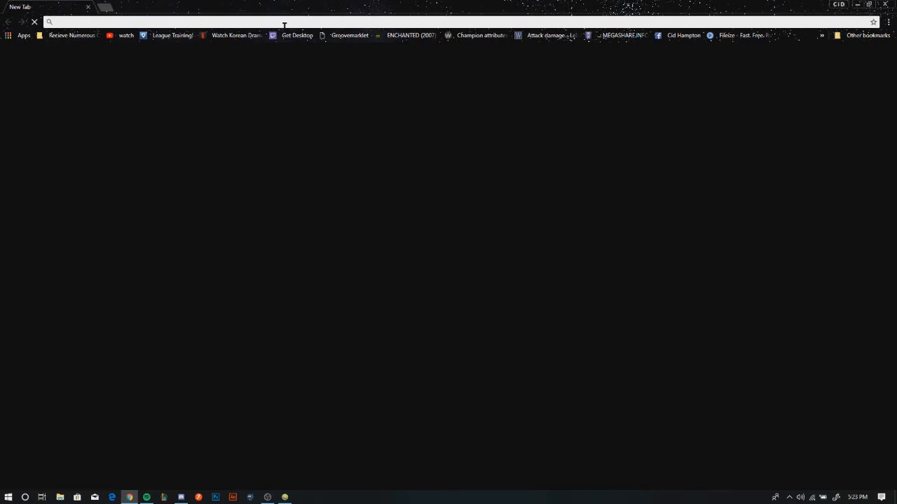
type("DRAW")
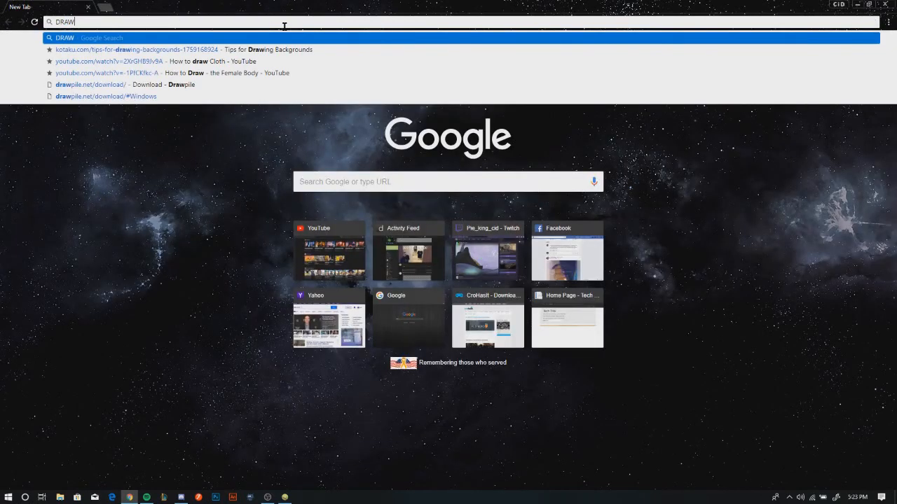
type("P")
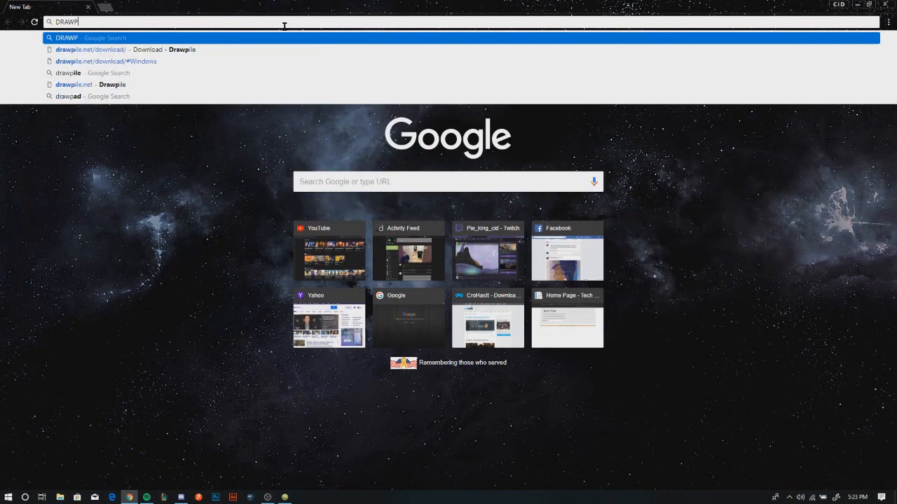
type("ILE.net")
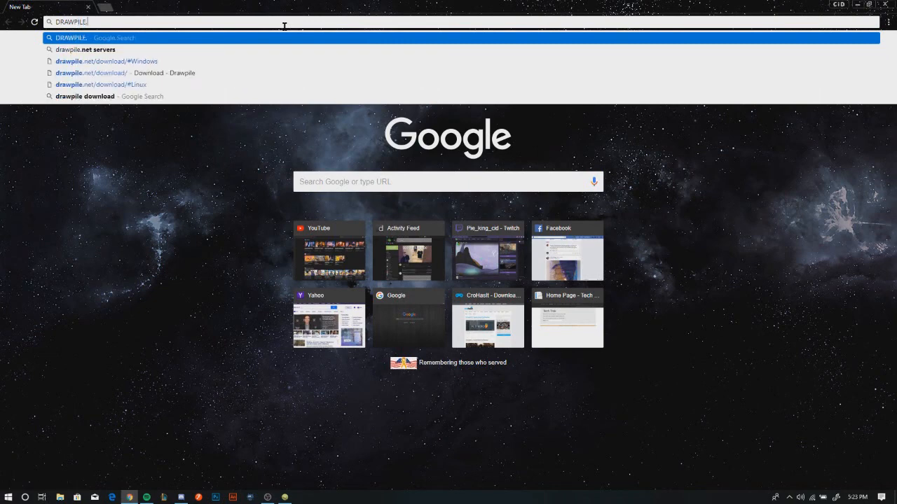
key("Return")
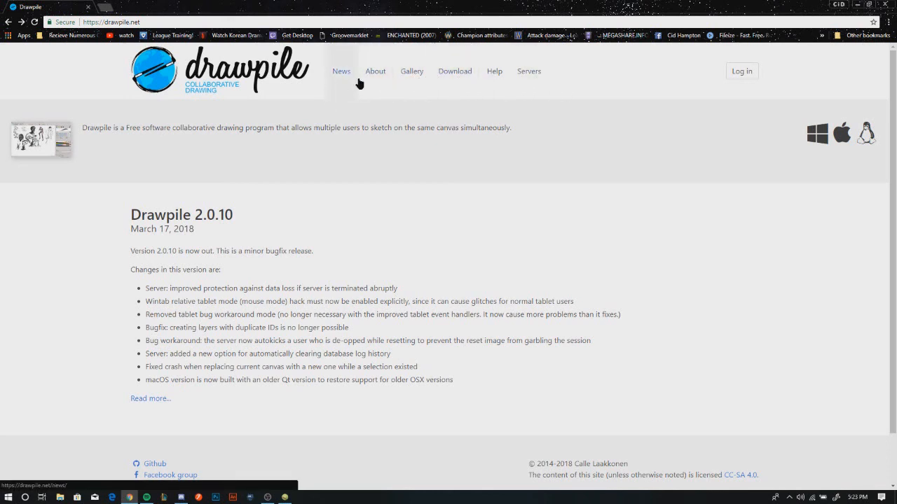
Download the Drawpile 2.0.10 installer for 64 bit Windows and save it in the File Paths folder under Documents
left_click(440, 77)
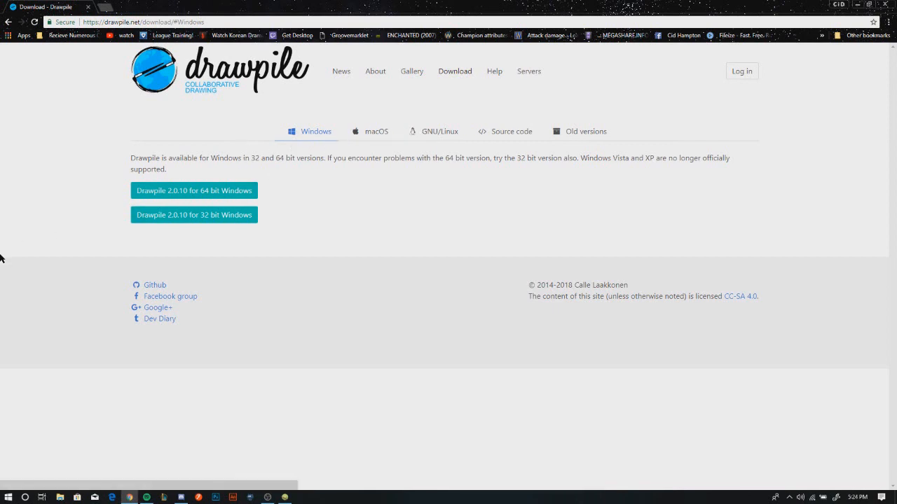
left_click(247, 194)
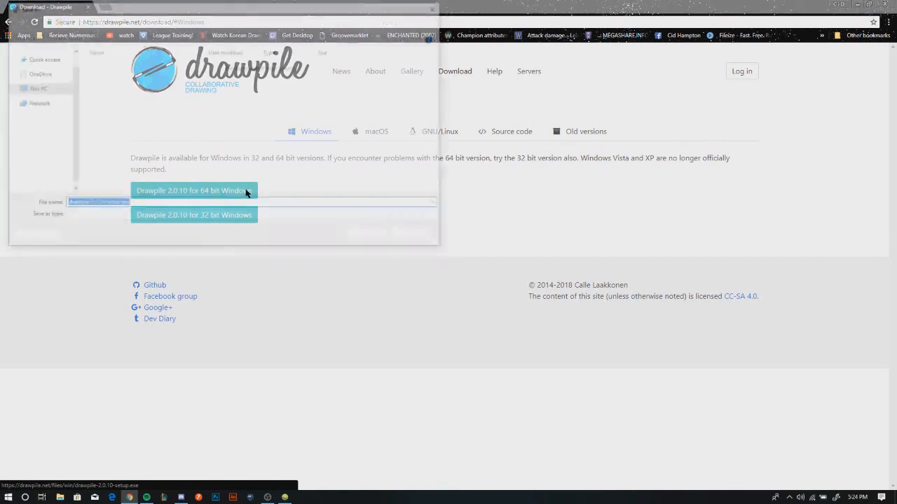
left_click(116, 23)
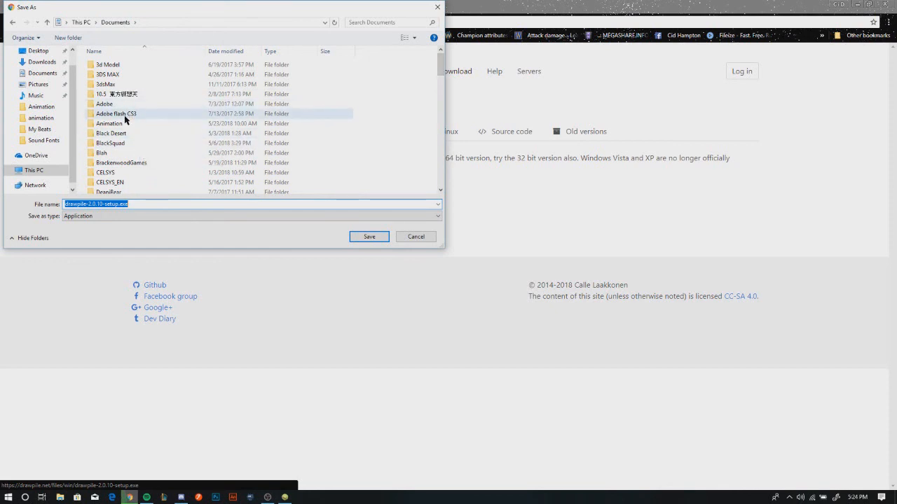
scroll(126, 129, "down", 4)
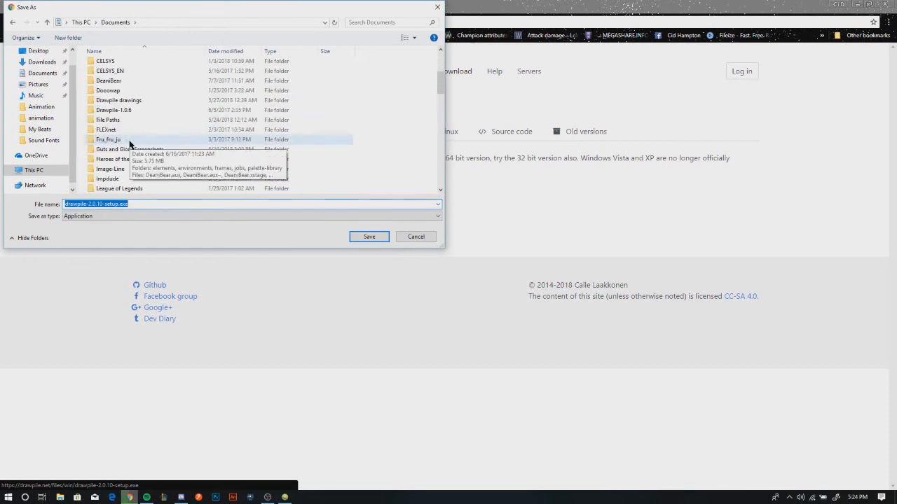
double_click(127, 120)
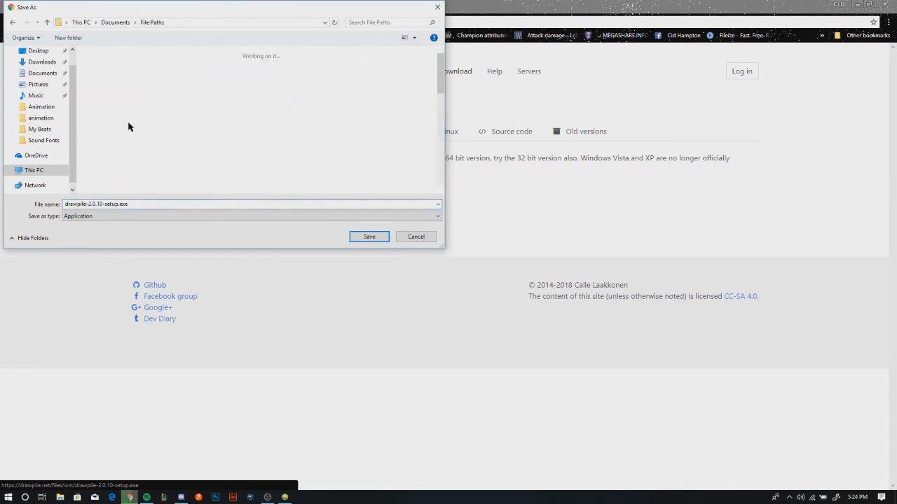
left_click(369, 237)
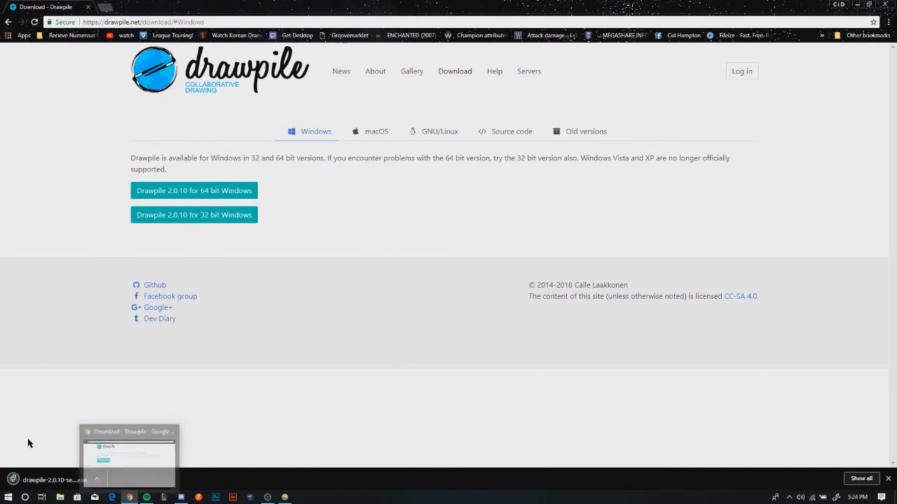
Run the downloaded Drawpile installer, allow it to make changes, and choose English as the setup language
left_click(45, 480)
left_click(479, 260)
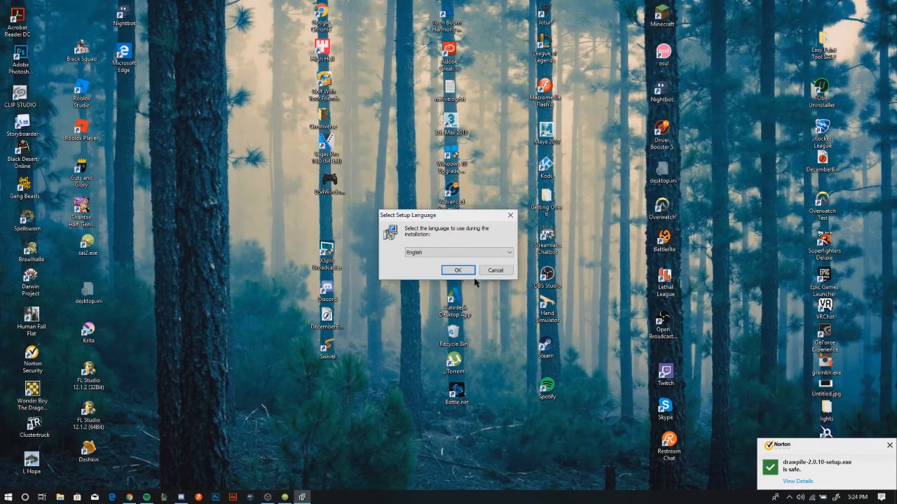
left_click(471, 256)
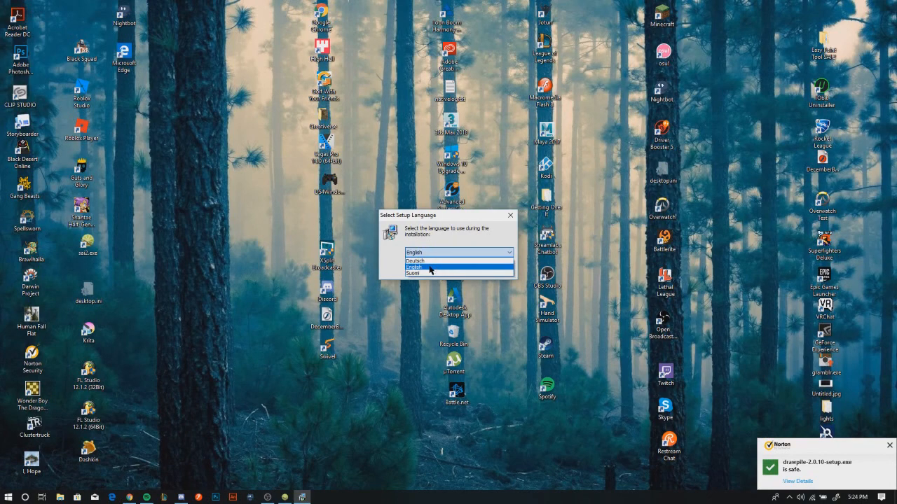
left_click(431, 270)
left_click(457, 269)
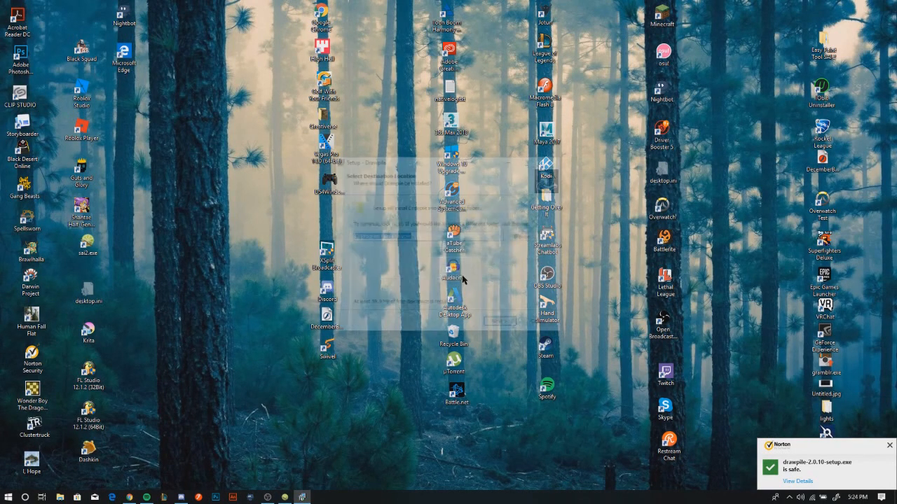
Install Drawpile in the default folder with a desktop shortcut, and finish setup with the program launching
left_click(498, 325)
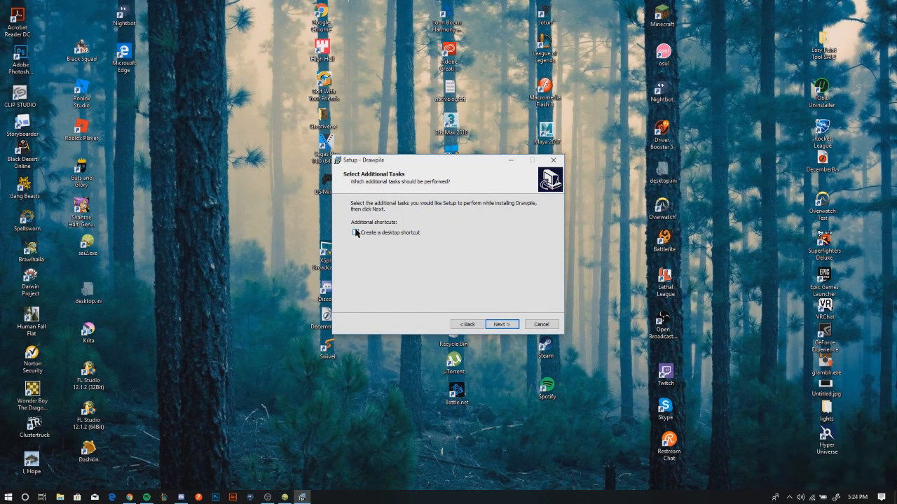
left_click(502, 325)
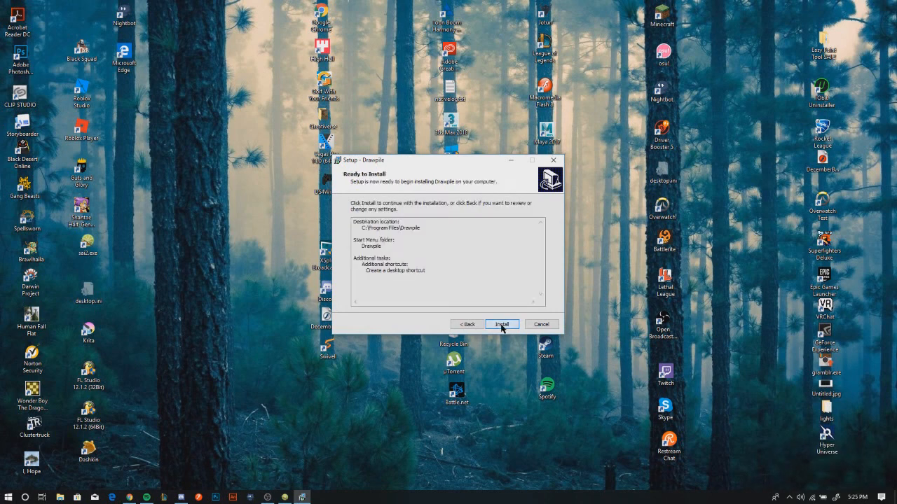
left_click(502, 324)
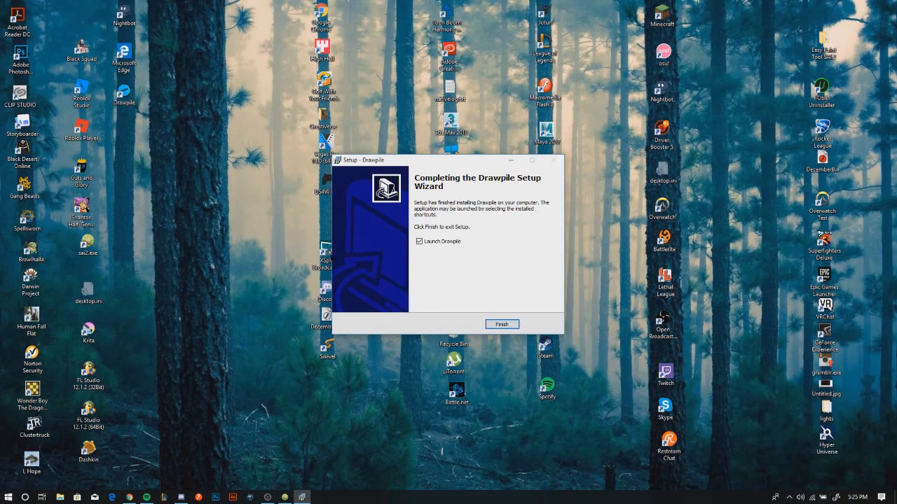
left_click(502, 325)
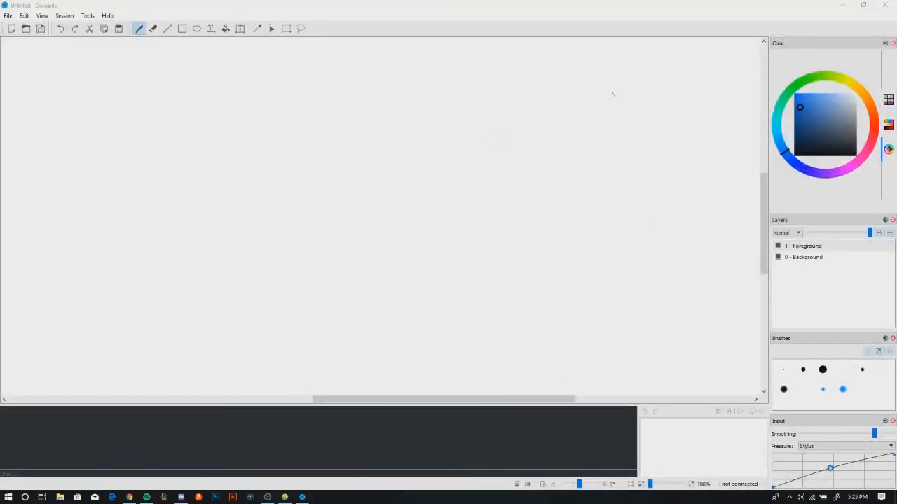
Resize the docked Color, Layers, Brushes and Input sections so the layer list gets more room and all brushes stay in view
mouse_move(812, 220)
left_mouse_down()
mouse_move(817, 339)
mouse_move(811, 320)
mouse_move(815, 296)
mouse_move(854, 362)
left_mouse_up()
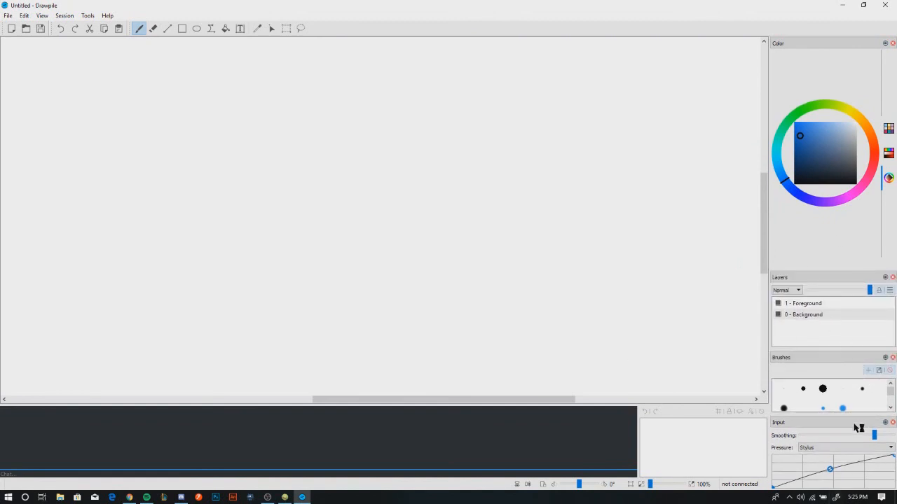
mouse_move(840, 415)
left_mouse_down()
mouse_move(837, 363)
mouse_move(816, 315)
mouse_move(827, 277)
mouse_move(827, 429)
left_mouse_up()
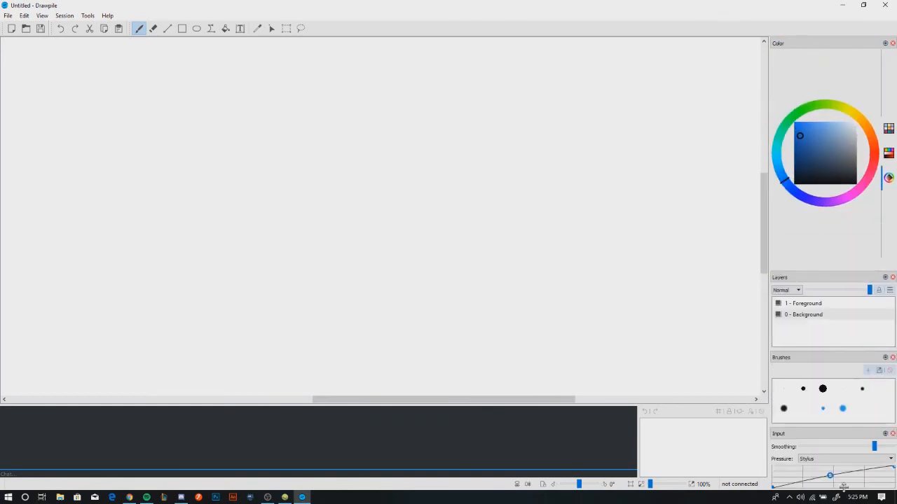
left_click_drag(827, 348, 816, 331)
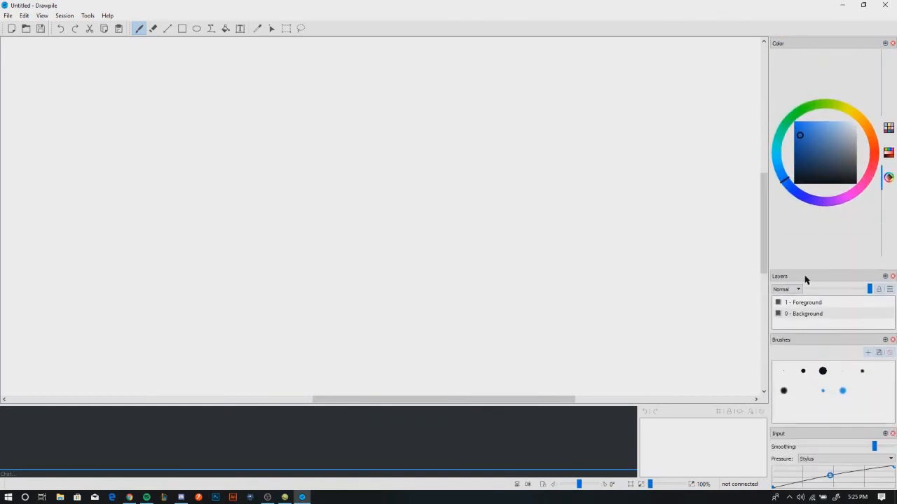
left_click_drag(802, 267, 801, 219)
left_click(804, 252)
left_click(807, 266)
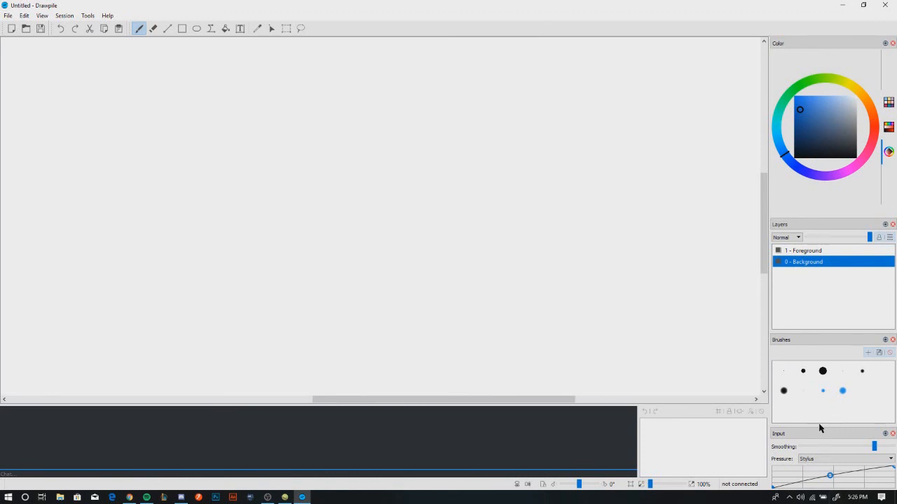
mouse_move(819, 426)
left_mouse_down()
mouse_move(809, 379)
mouse_move(807, 410)
left_mouse_up()
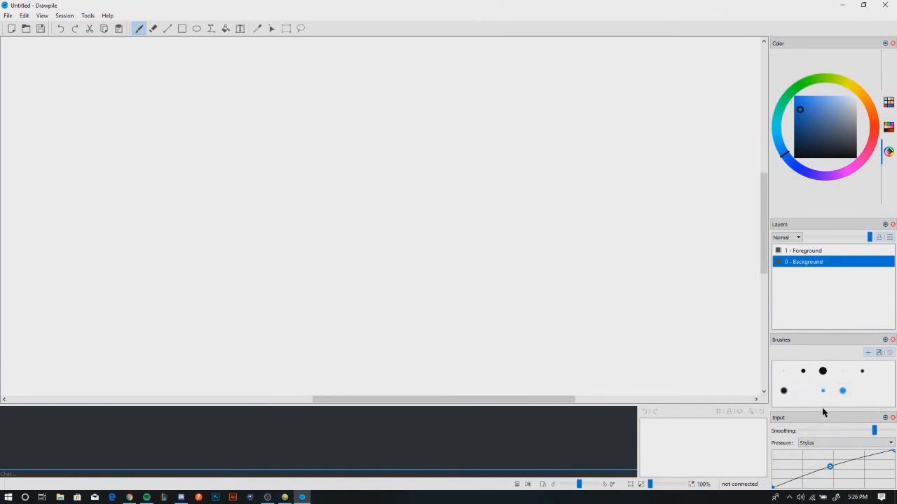
left_click_drag(822, 410, 822, 406)
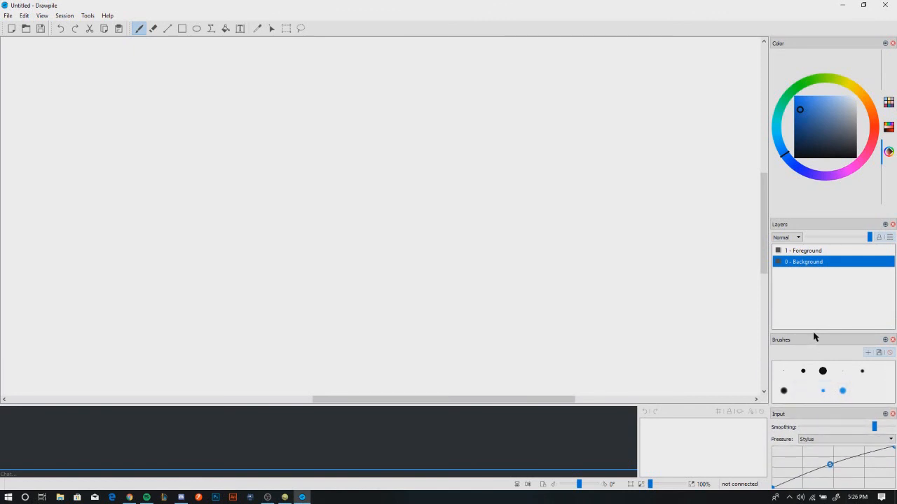
left_click_drag(813, 331, 809, 321)
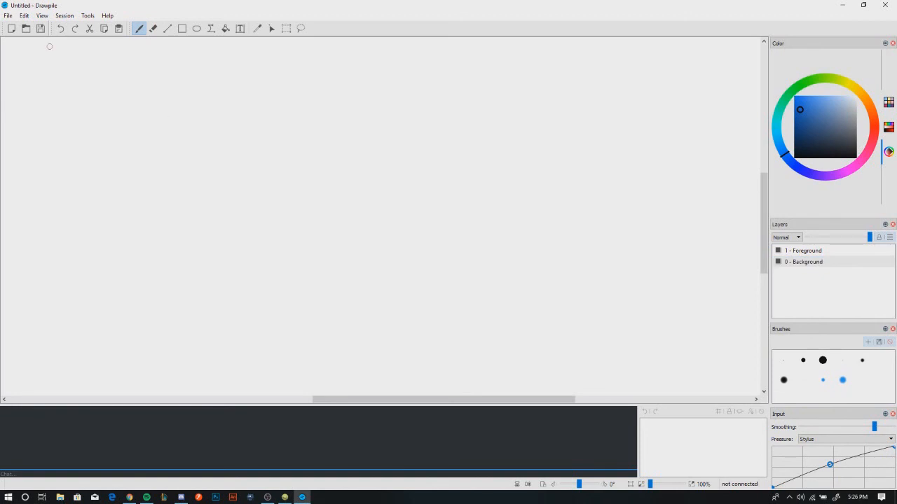
Draw a blue diagonal line, a tall rectangle beside it, and an ellipse overlapping the rectangle's upper edge
left_click(166, 29)
left_click_drag(209, 156, 125, 210)
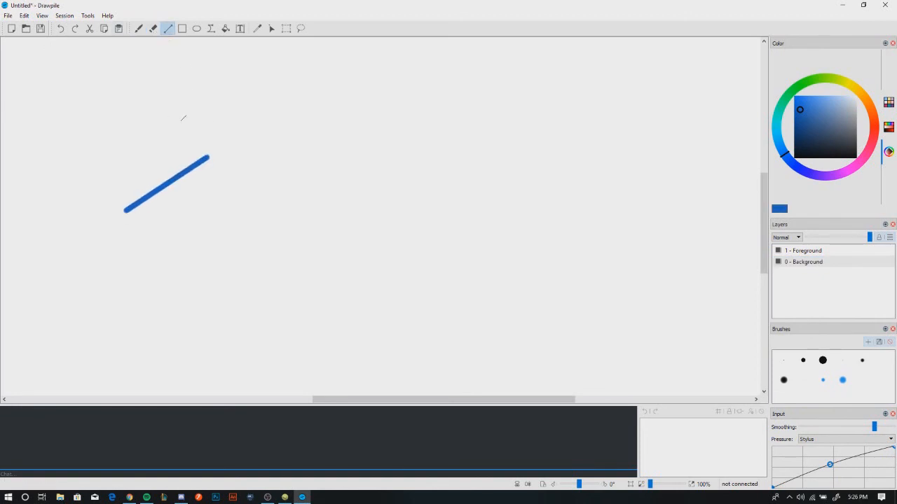
left_click(182, 29)
left_click_drag(230, 125, 351, 285)
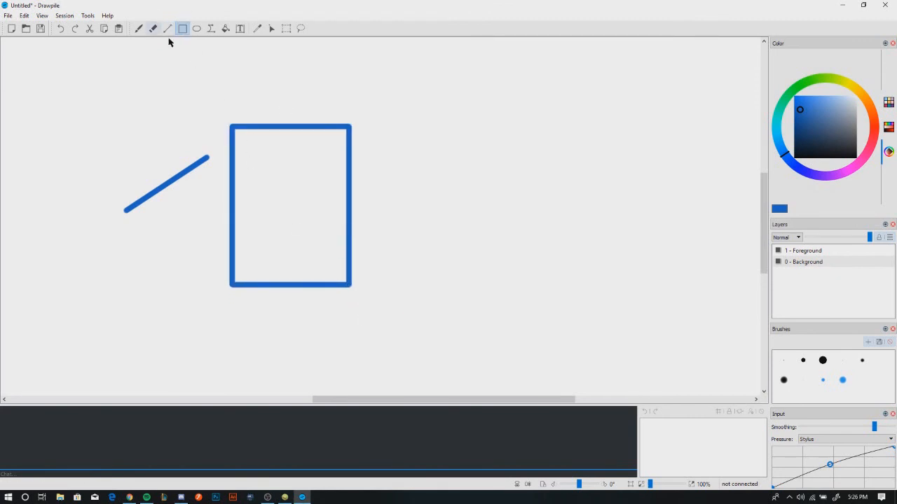
left_click(197, 28)
left_click_drag(256, 127, 378, 177)
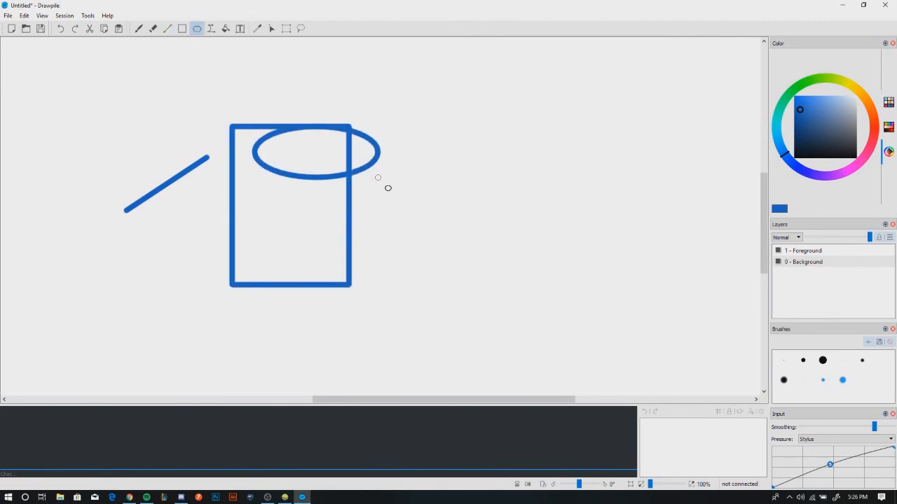
Draw a long looping Bézier curve that crosses the line, rectangle and ellipse
left_click(211, 29)
left_click_drag(212, 67, 148, 101)
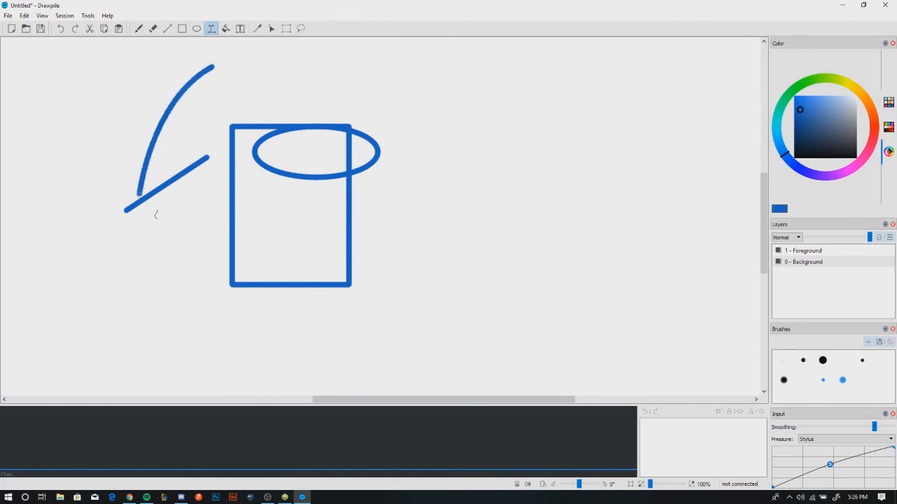
left_click(225, 222)
left_click_drag(318, 164, 461, 227)
left_click_drag(338, 302, 59, 214)
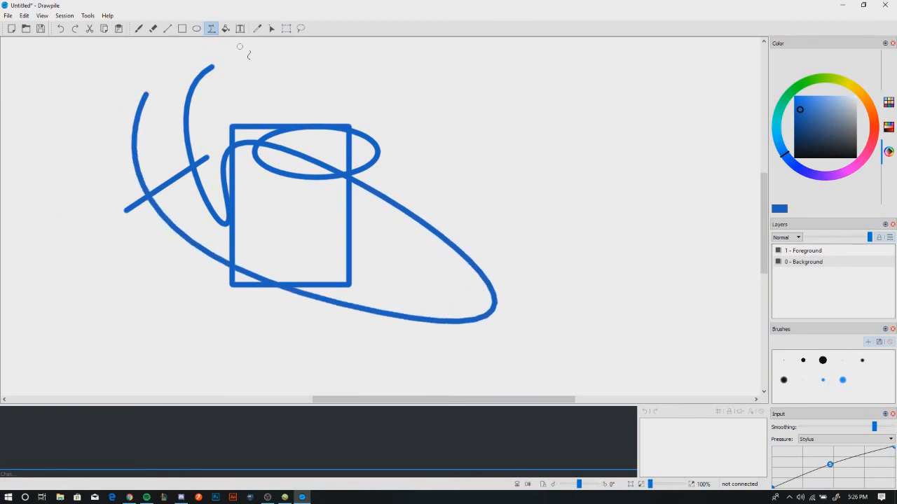
Flood fill the sections of the ellipse and the rectangle with the current blue
left_click(225, 28)
left_click(328, 147)
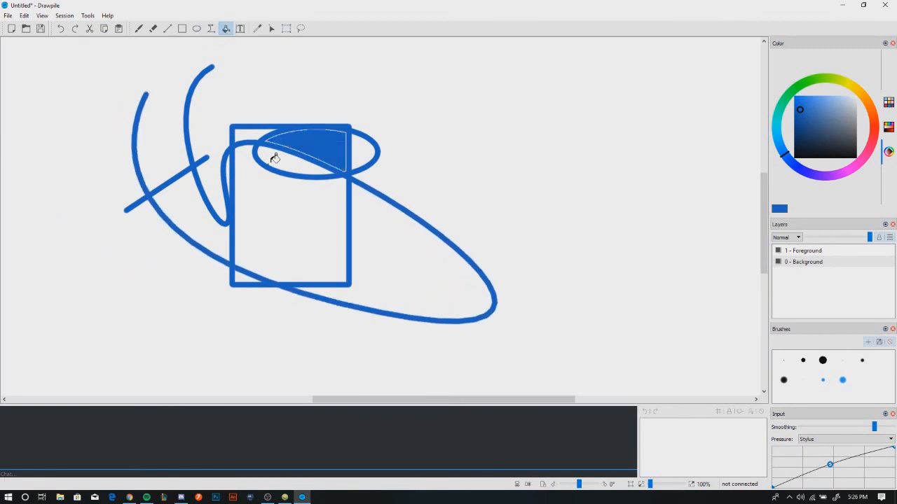
left_click(307, 160)
left_click(357, 150)
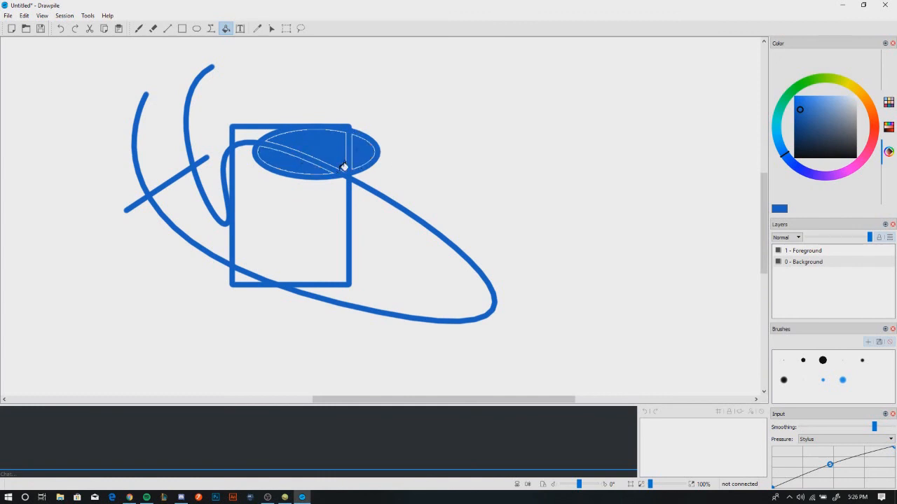
left_click(323, 208)
left_click(255, 127)
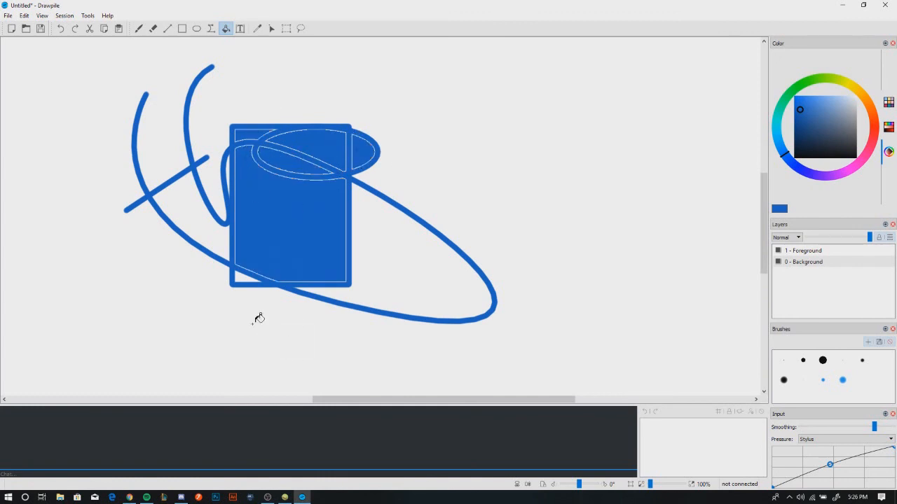
Scribble temporary laser pointer trails across the canvas beside the filled blue shapes
key("i")
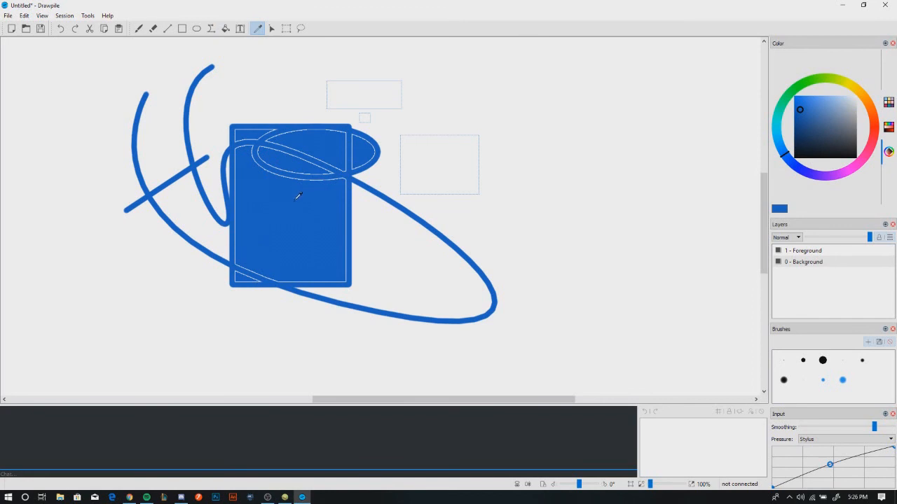
left_click(272, 29)
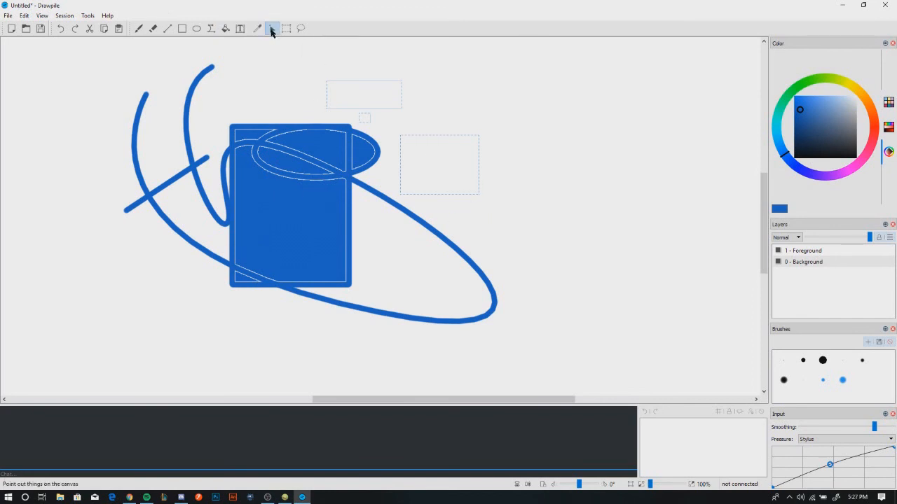
mouse_move(295, 114)
left_mouse_down()
mouse_move(250, 117)
mouse_move(188, 53)
mouse_move(185, 63)
mouse_move(117, 40)
mouse_move(127, 99)
mouse_move(31, 93)
mouse_move(59, 220)
mouse_move(202, 291)
mouse_move(208, 393)
mouse_move(0, 153)
mouse_move(378, 219)
mouse_move(609, 466)
mouse_move(529, 184)
mouse_move(624, 205)
mouse_move(580, 177)
mouse_move(617, 216)
mouse_move(617, 278)
mouse_move(596, 170)
mouse_move(520, 153)
mouse_move(533, 181)
left_mouse_up()
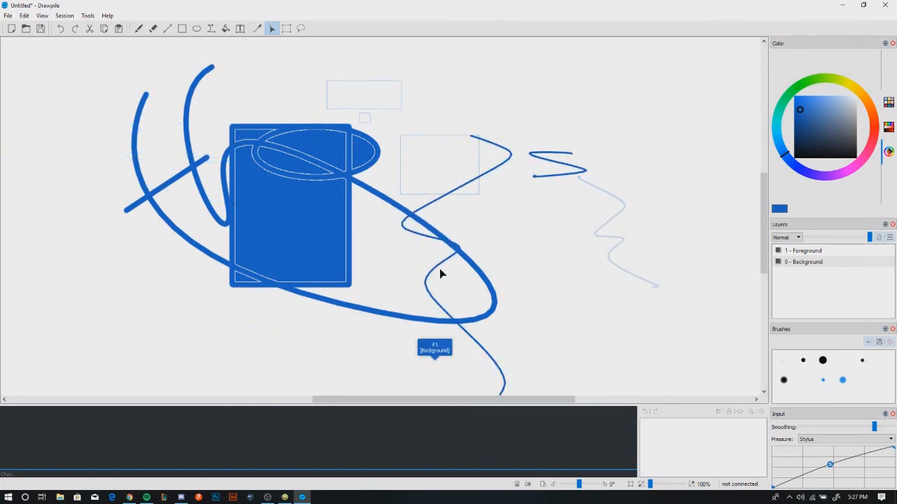
Try moving the blue shapes with a rectangular selection, and undo the move
left_click(287, 28)
left_click_drag(336, 103, 222, 178)
left_click_drag(182, 70, 407, 285)
left_click_drag(294, 177, 490, 200)
key("ctrl+z")
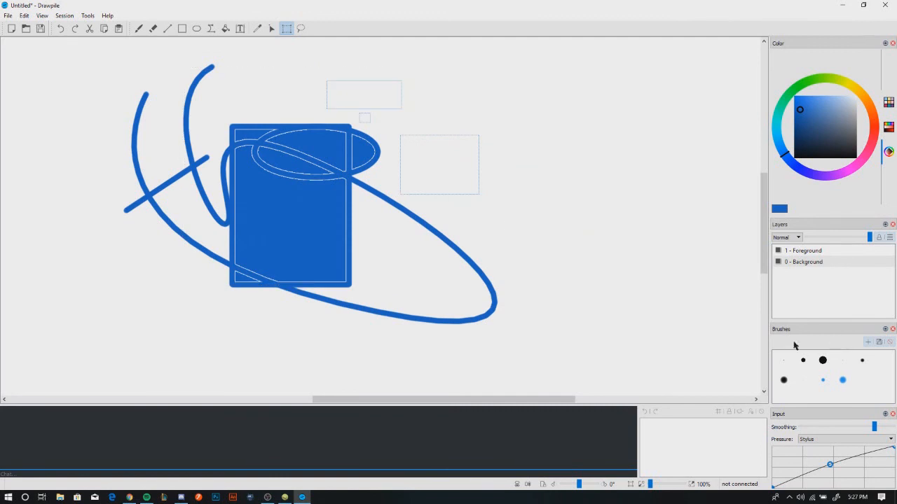
Try moving the blue shapes with a freehand lasso selection drawn around them, and undo the move
left_click(301, 28)
mouse_move(501, 210)
left_mouse_down()
mouse_move(207, 76)
mouse_move(477, 184)
left_mouse_up()
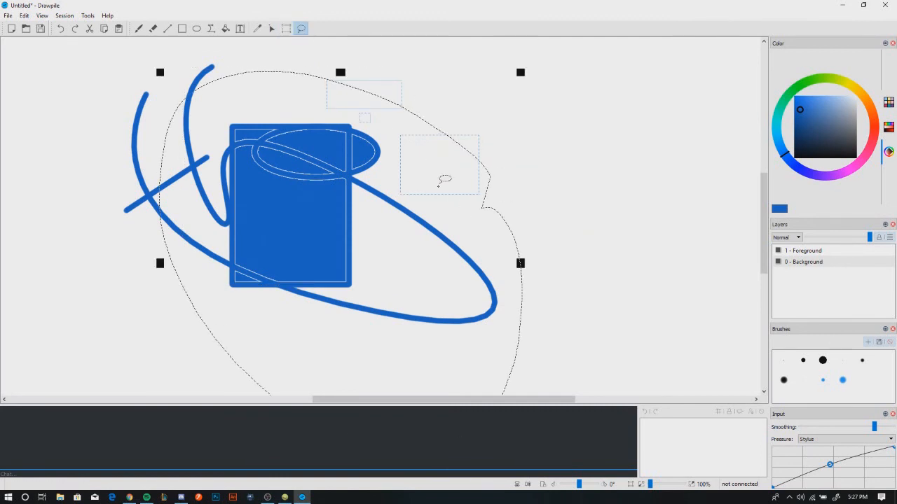
mouse_move(337, 193)
left_mouse_down()
mouse_move(609, 154)
mouse_move(253, 120)
mouse_move(130, 255)
left_mouse_up()
key("ctrl+z")
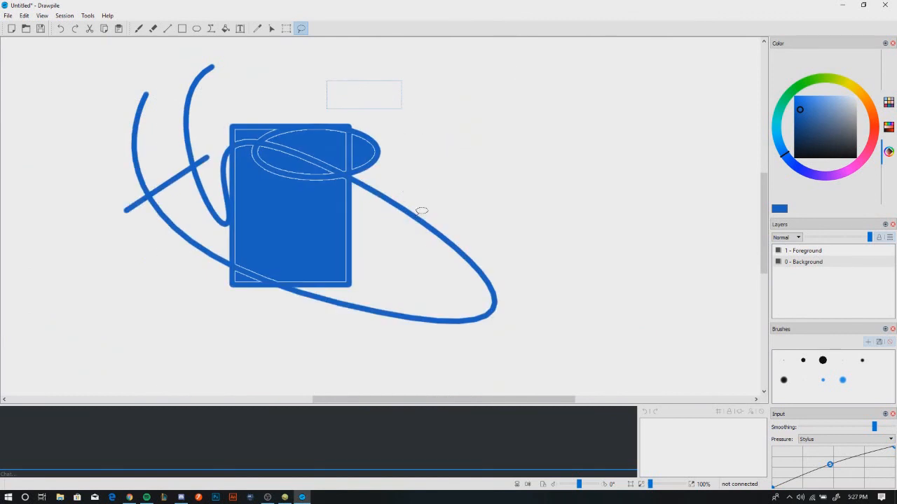
Undo the fills, Bézier curve, ellipse, rectangle and line until the canvas is empty
key("ctrl+z")
key("ctrl+z")
key("ctrl+z")
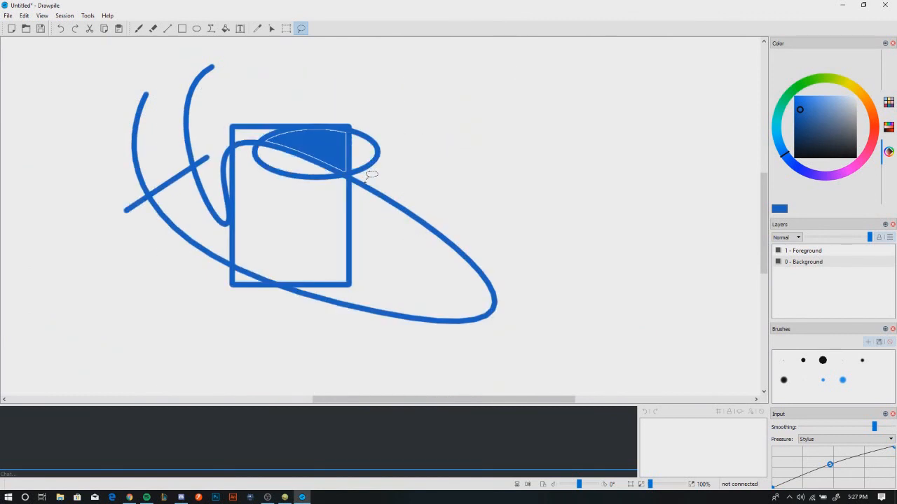
key("ctrl+z")
key("ctrl+z")
key("ctrl+z")
key("ctrl+z")
key("ctrl+z")
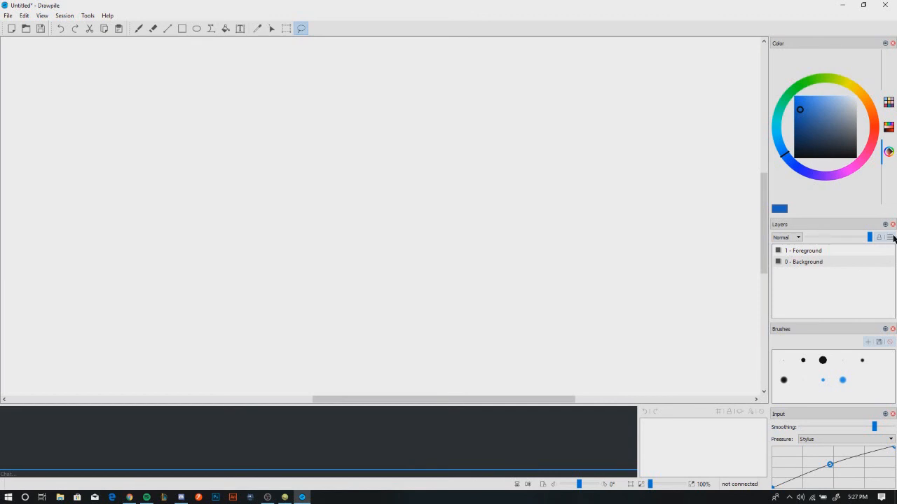
Set the layer view mode to Onionskin
left_click(891, 239)
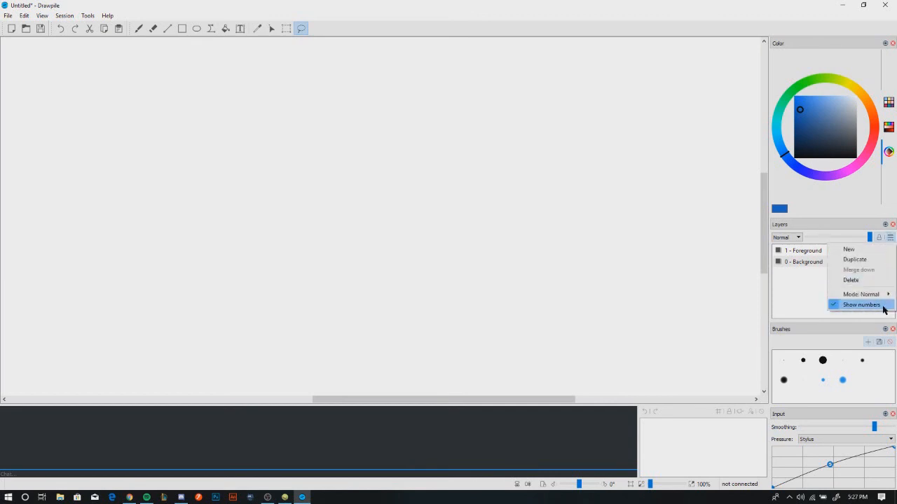
mouse_move(884, 301)
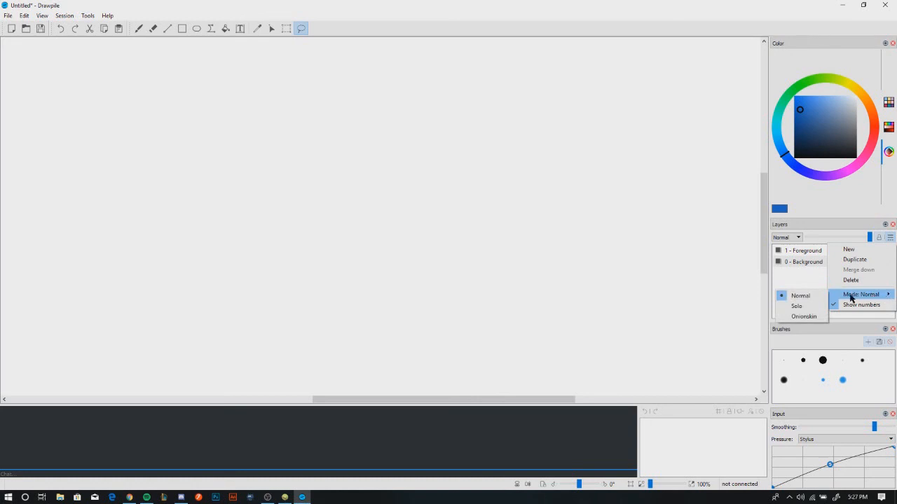
left_click(792, 318)
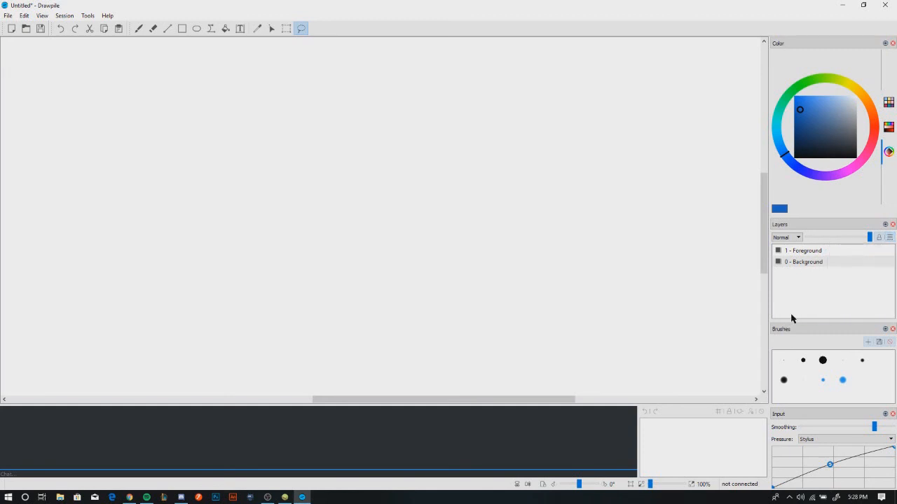
Add three new layers above the Foreground layer
left_click(821, 252)
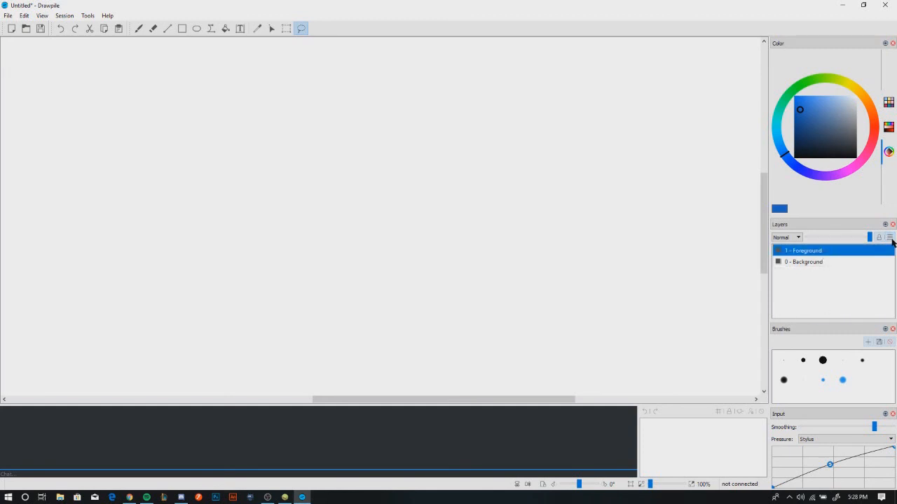
left_click(890, 238)
left_click(841, 250)
left_click(892, 238)
left_click(842, 250)
left_click(890, 238)
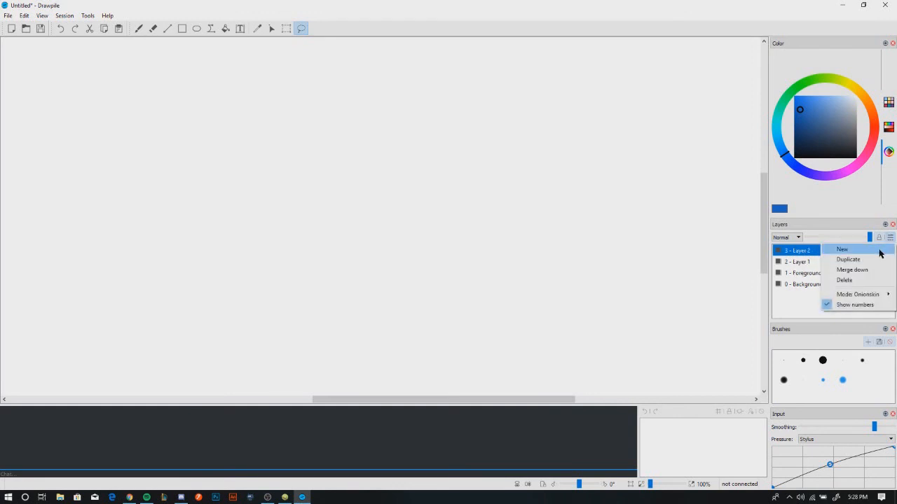
left_click(842, 250)
Draw a blue heart outline on the Foreground layer with the freehand brush, undoing the first attempt
left_click(812, 288)
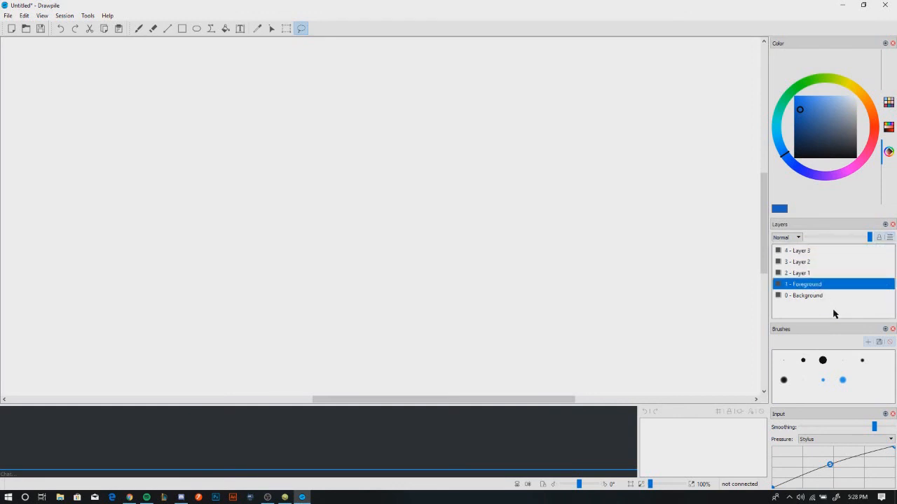
left_click(139, 28)
mouse_move(241, 189)
left_mouse_down()
mouse_move(257, 225)
mouse_move(291, 204)
mouse_move(268, 174)
mouse_move(338, 155)
mouse_move(344, 236)
mouse_move(332, 238)
mouse_move(309, 212)
left_mouse_up()
key("ctrl+z")
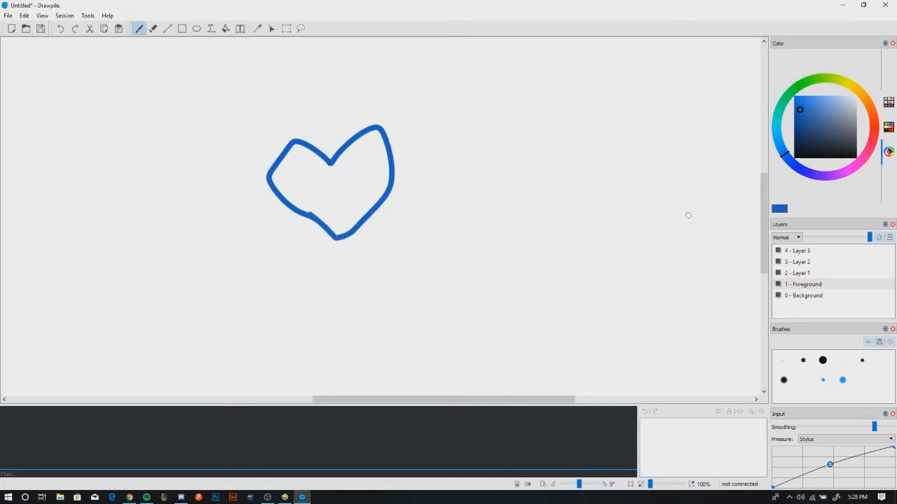
Draw a slightly wider heart on Layer 1 over the onion-skinned first heart, undoing the first attempt
left_click(802, 274)
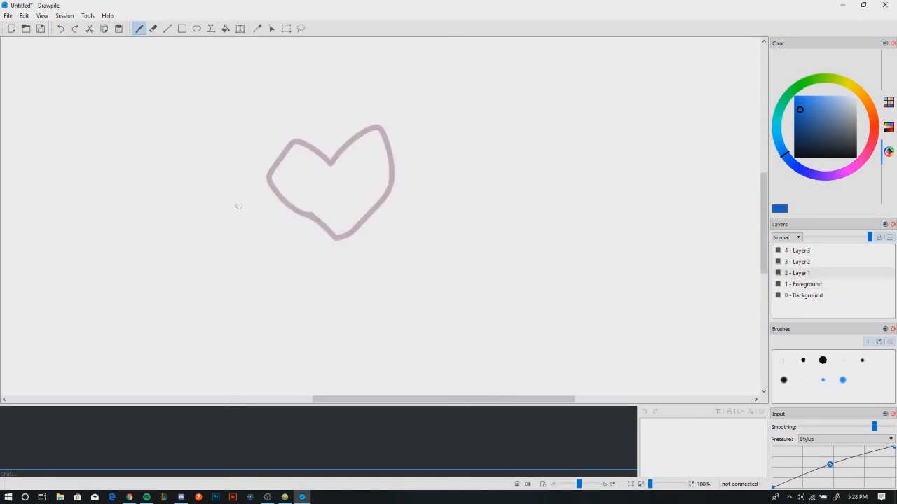
mouse_move(337, 237)
left_mouse_down()
mouse_move(257, 179)
mouse_move(269, 149)
mouse_move(307, 130)
mouse_move(354, 155)
left_mouse_up()
key("ctrl+z")
mouse_move(336, 239)
left_mouse_down()
mouse_move(286, 208)
mouse_move(269, 179)
mouse_move(286, 129)
mouse_move(336, 169)
mouse_move(352, 129)
mouse_move(375, 121)
mouse_move(400, 145)
mouse_move(387, 208)
mouse_move(335, 236)
left_mouse_up()
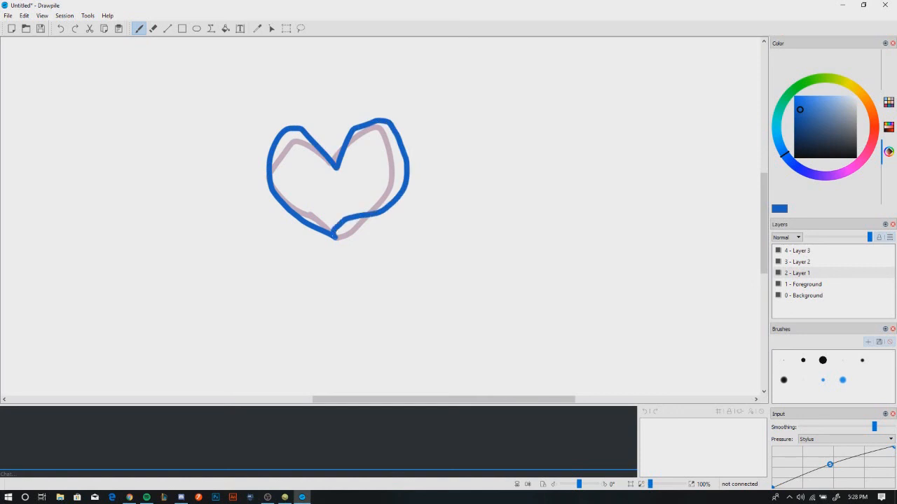
Draw a third, wider heart on Layer 2 over the onion-skinned earlier hearts, keeping the layer visible
left_click(783, 262)
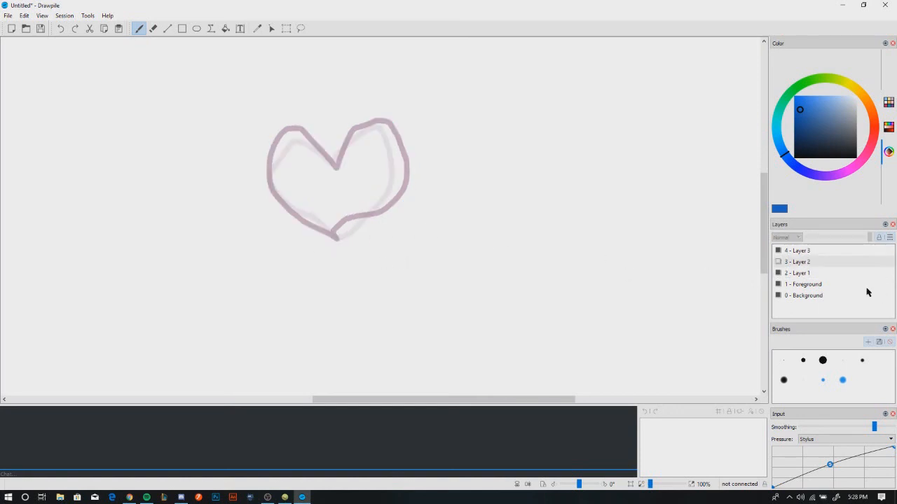
left_click(778, 263)
mouse_move(345, 235)
left_mouse_down()
mouse_move(264, 179)
mouse_move(248, 145)
mouse_move(295, 125)
mouse_move(337, 163)
mouse_move(345, 133)
mouse_move(369, 117)
mouse_move(399, 140)
mouse_move(410, 162)
mouse_move(338, 240)
left_mouse_up()
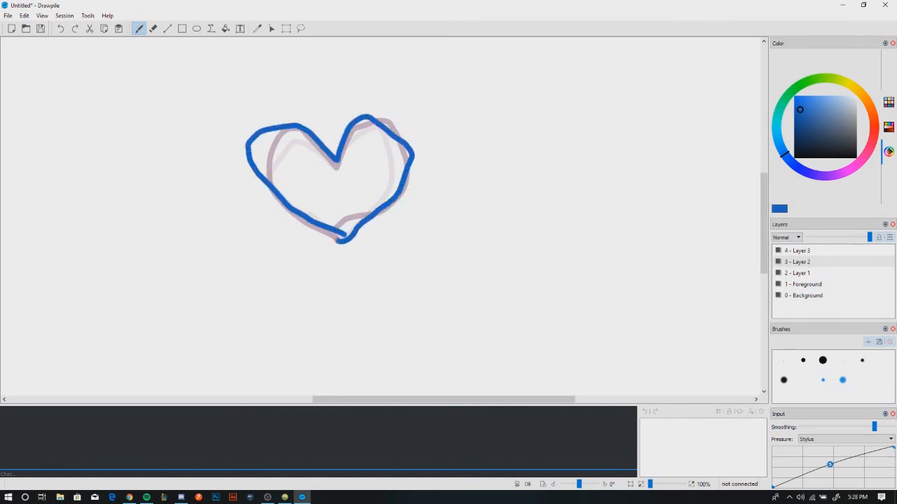
Switch back and forth between the layers to compare the heart frames in Onionskin mode, finishing on Layer 1
key("shift+z")
key("shift+z")
key("shift+z")
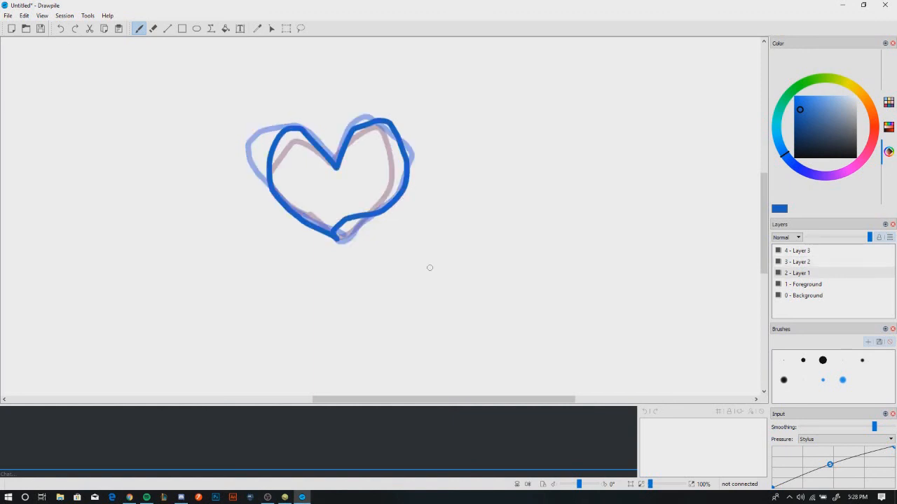
key("shift+x")
key("shift+x")
key("shift+x")
key("shift+x")
key("shift+z")
key("shift+z")
key("shift+z")
key("shift+z")
key("shift+x")
key("shift+x")
left_click(789, 274)
left_click(794, 262)
left_click(797, 254)
left_click(798, 264)
left_click(798, 274)
Hide the Layers dock and show it again
left_click(41, 17)
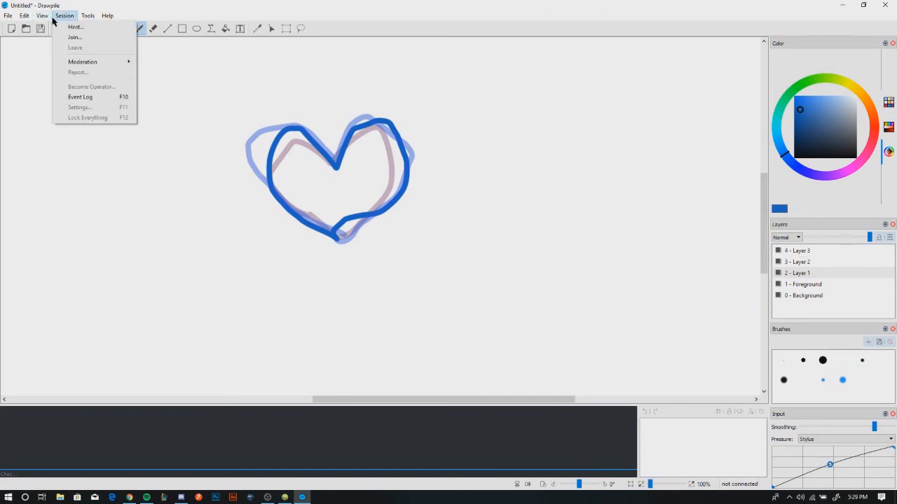
mouse_move(50, 37)
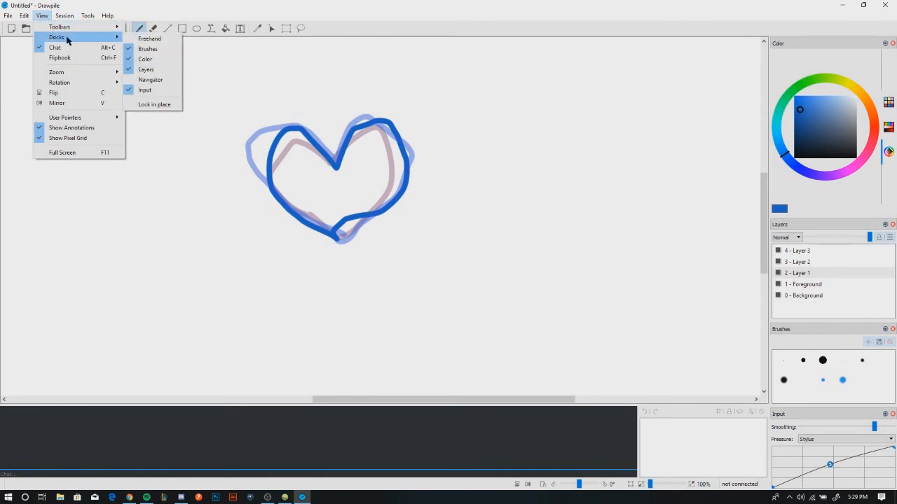
left_click(146, 70)
left_click(87, 16)
mouse_move(65, 17)
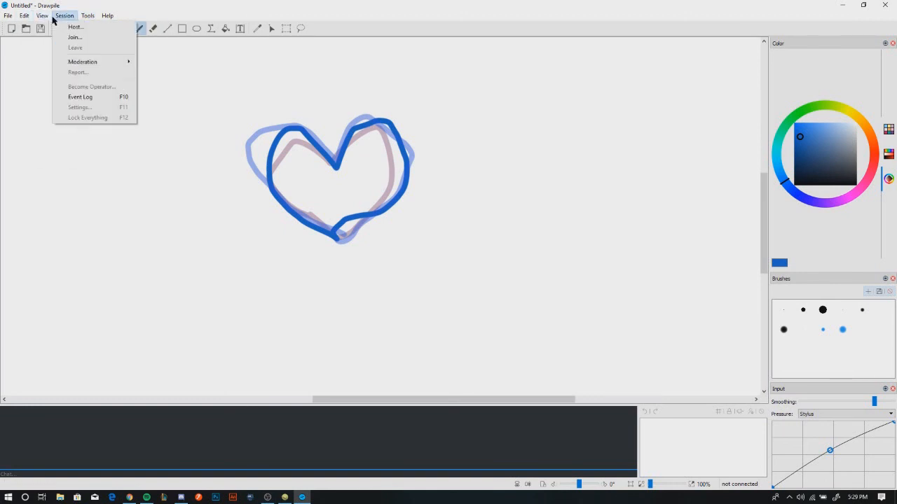
mouse_move(22, 19)
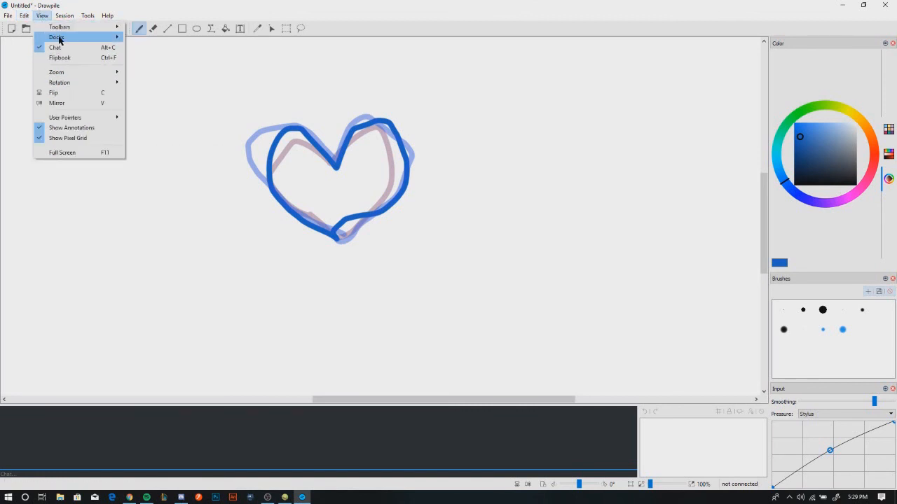
left_click(143, 70)
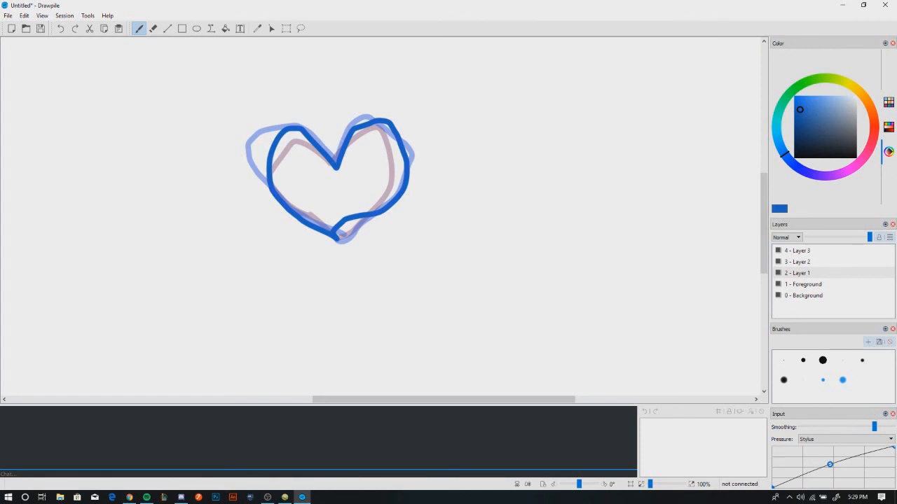
left_click(22, 16)
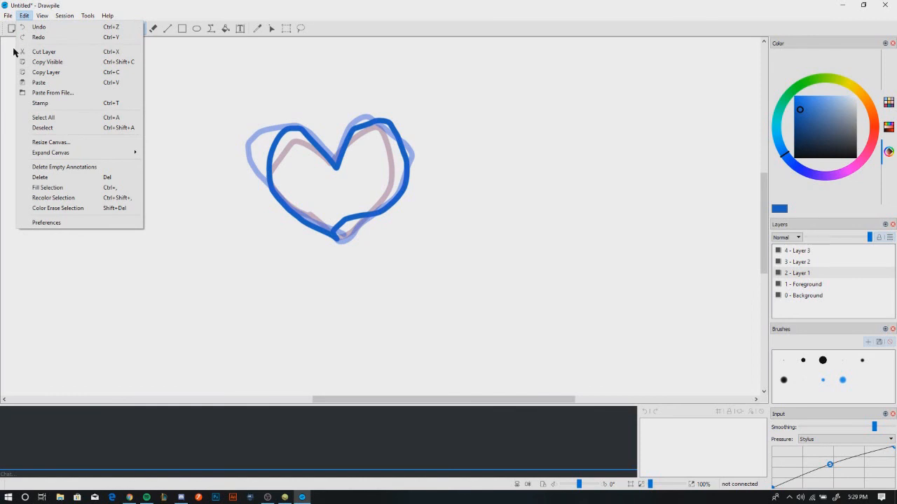
left_click(157, 4)
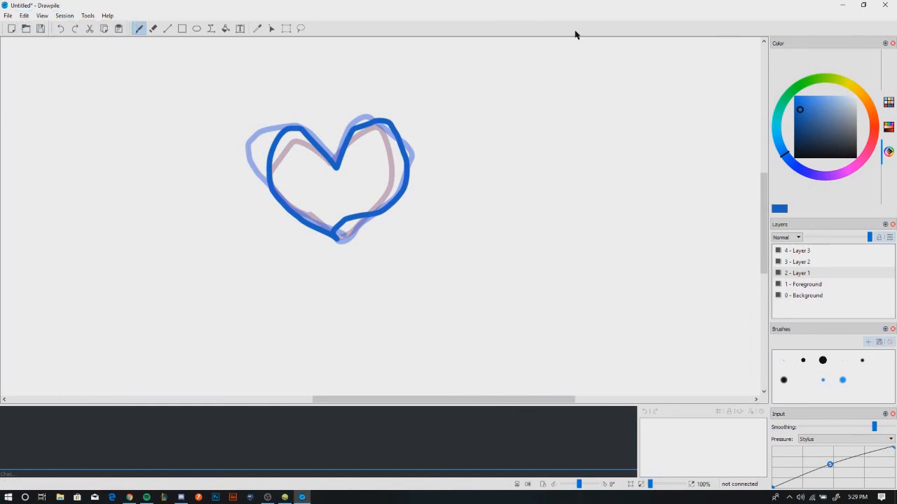
Starting from Layer 2, cycle repeatedly up and down the layer stack to preview the hearts as an animation, finishing on Layer 3
left_click(800, 265)
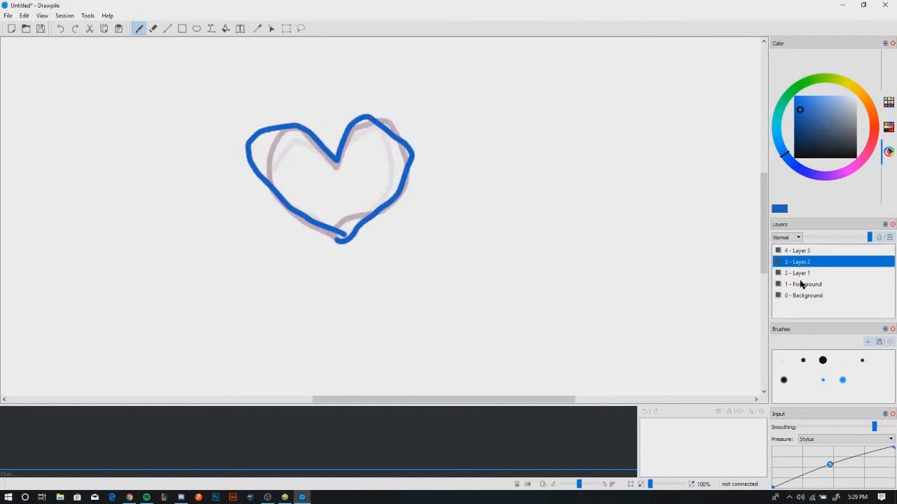
key("shift+x")
key("shift+z")
key("shift+z")
key("shift+z")
key("shift+z")
key("shift+x")
key("shift+x")
key("shift+x")
key("shift+z")
key("shift+x")
key("shift+x")
key("shift+z")
key("shift+z")
key("shift+z")
key("shift+z")
key("shift+x")
key("shift+x")
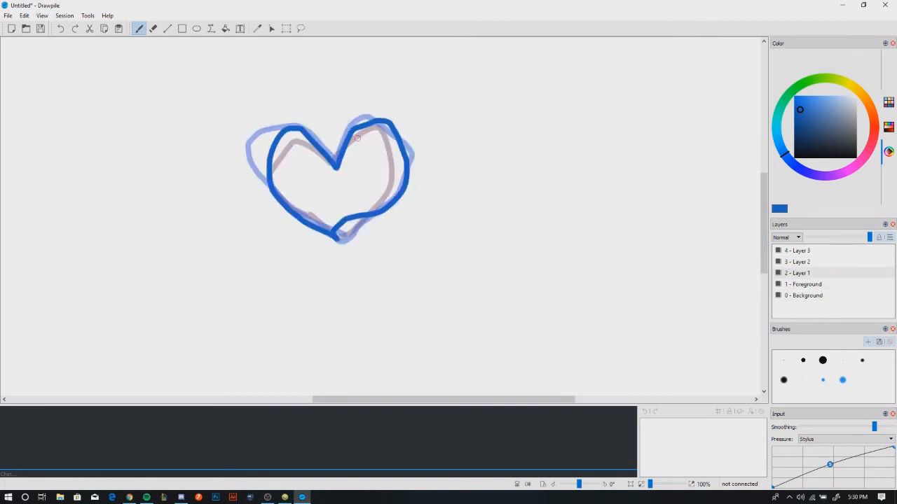
key("shift+x")
key("shift+x")
key("shift+z")
key("shift+z")
key("shift+z")
key("shift+z")
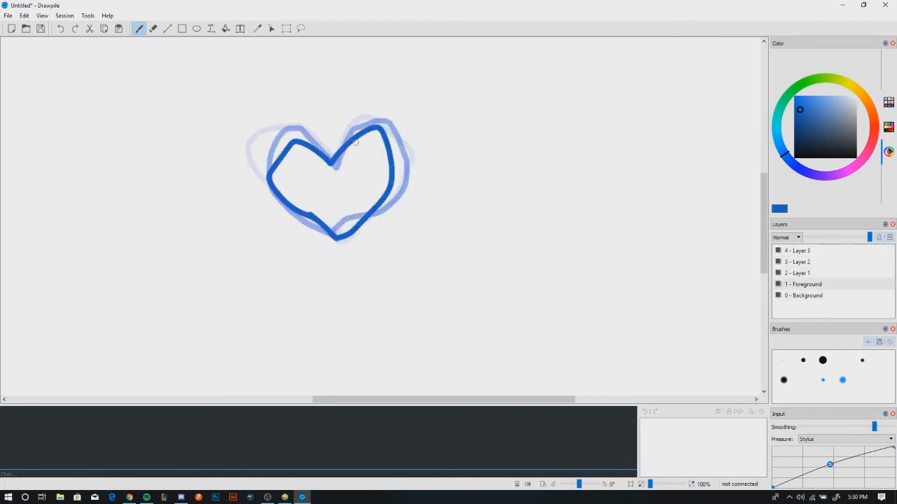
key("shift+x")
key("shift+x")
key("shift+x")
key("shift+x")
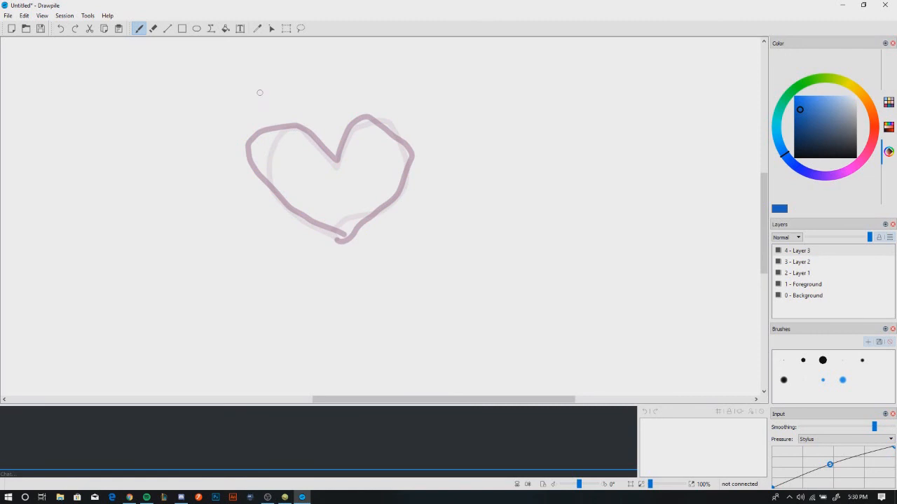
key("shift+z")
key("shift+z")
key("shift+z")
key("shift+z")
key("shift+x")
key("shift+x")
key("shift+x")
key("shift+x")
key("shift+z")
key("shift+z")
key("shift+z")
key("shift+z")
key("shift+x")
key("shift+x")
key("shift+x")
key("shift+x")
Scribble loose blue strokes on Layer 3 across the hearts and paint a near-white stroke over the hearts' lower part
mouse_move(410, 215)
left_mouse_down()
mouse_move(384, 170)
mouse_move(208, 162)
mouse_move(315, 143)
mouse_move(262, 91)
mouse_move(260, 294)
left_mouse_up()
left_click_drag(216, 203, 160, 394)
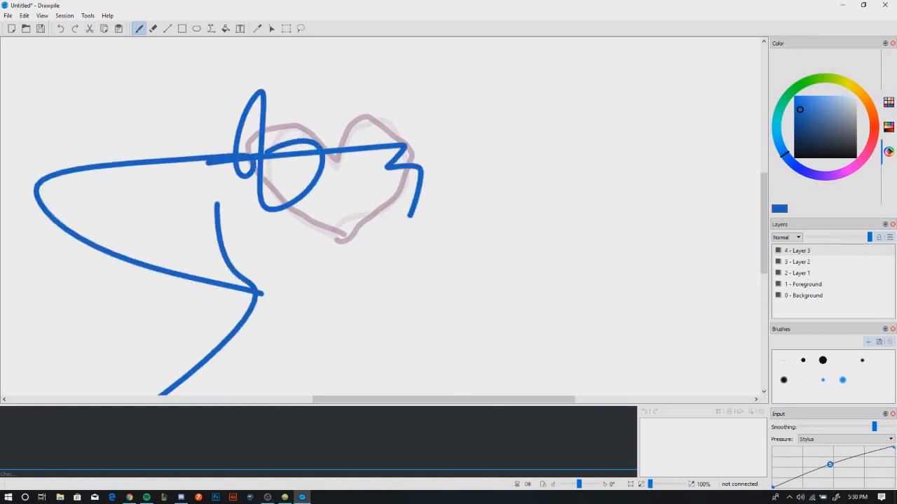
left_click_drag(281, 331, 271, 395)
left_click(857, 95)
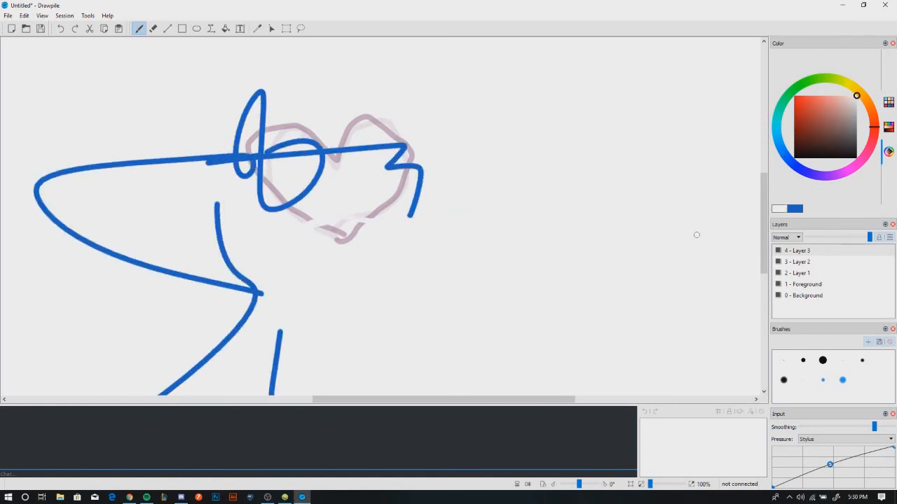
Switch the brush colour back to blue and scribble more freehand strokes on Layer 3, undoing the first one
left_click(799, 209)
mouse_move(288, 193)
left_mouse_down()
mouse_move(333, 195)
mouse_move(317, 215)
mouse_move(378, 270)
left_mouse_up()
key("ctrl+z")
mouse_move(410, 218)
left_mouse_down()
mouse_move(379, 250)
mouse_move(423, 319)
mouse_move(450, 190)
mouse_move(488, 173)
mouse_move(384, 246)
left_mouse_up()
left_click_drag(455, 328, 308, 417)
mouse_move(272, 151)
left_mouse_down()
mouse_move(470, 136)
mouse_move(270, 82)
left_mouse_up()
Undo all the scribbled strokes on Layer 3
key("ctrl+z")
key("ctrl+z")
key("ctrl+z")
key("ctrl+z")
key("ctrl+z")
key("ctrl+z")
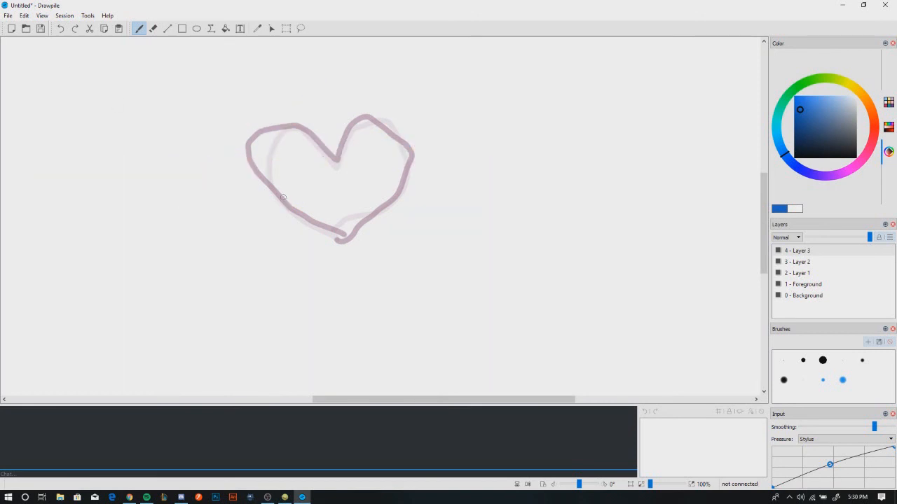
Open the Preferences and look over the Animation settings, including the onionskin layer options
left_click(27, 15)
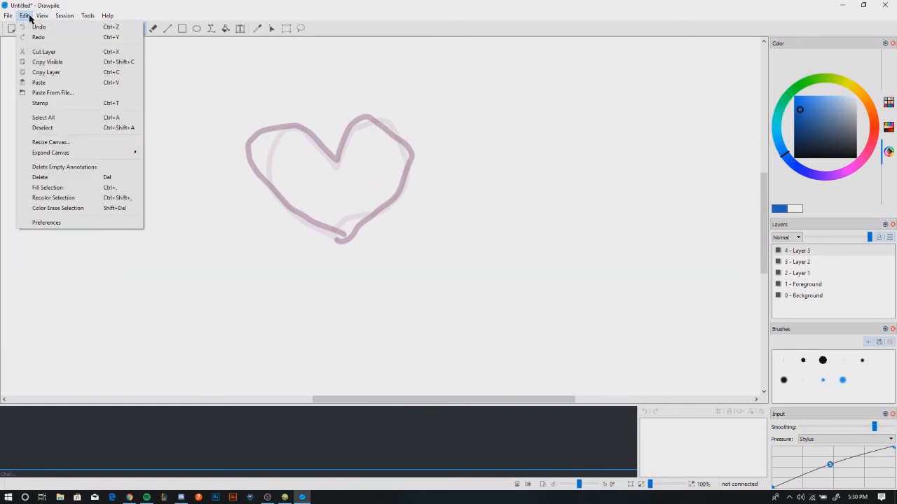
left_click(74, 223)
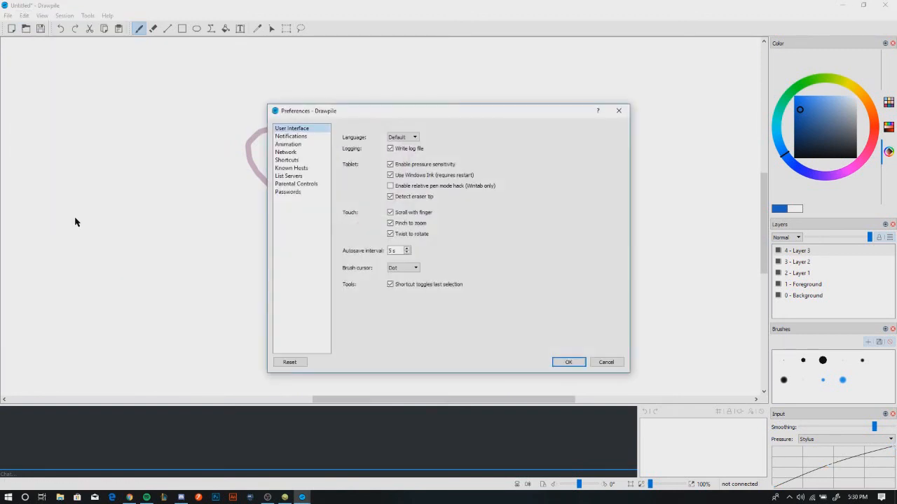
left_click(296, 147)
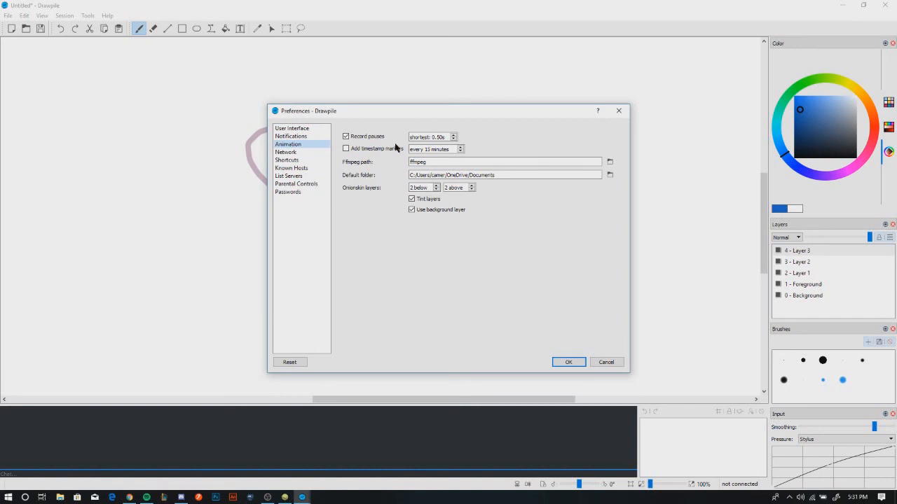
Look through the keyboard shortcut list in Preferences for the Select Layer Above and Select Layer Below actions
left_click(292, 161)
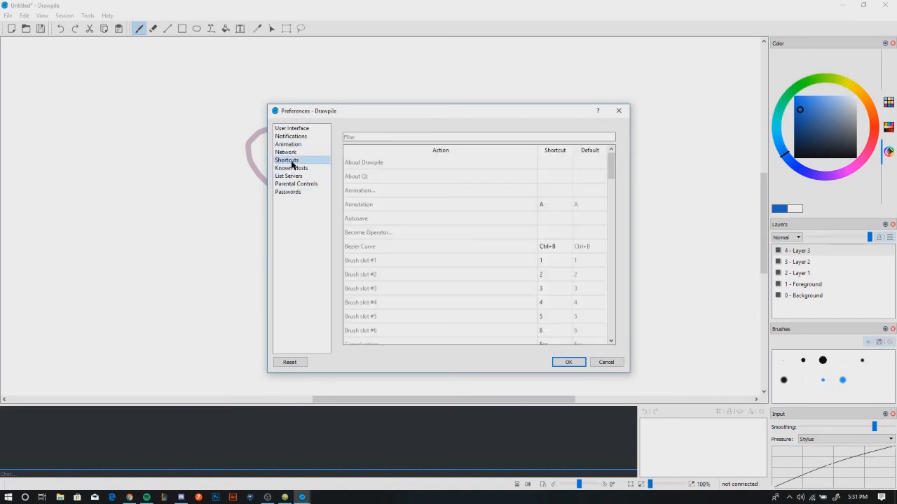
left_click_drag(609, 167, 608, 181)
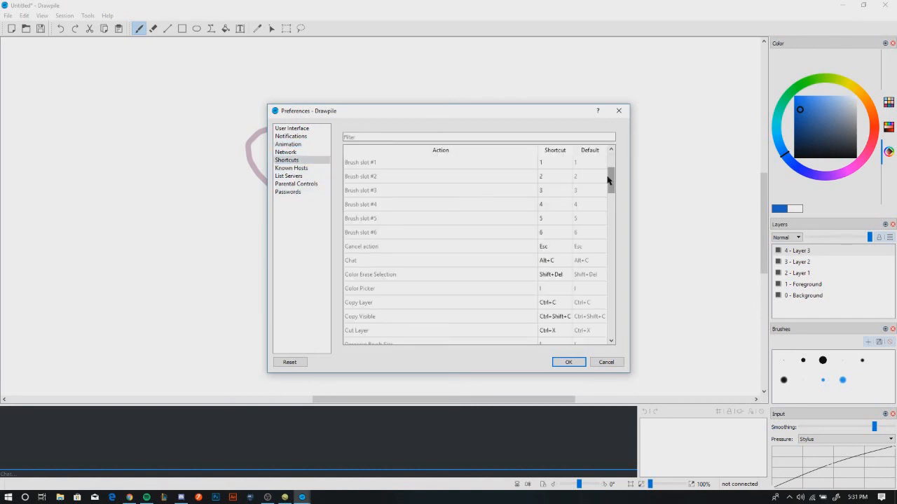
scroll(522, 228, "down", 10)
scroll(500, 243, "up", 3)
scroll(499, 243, "down", 5)
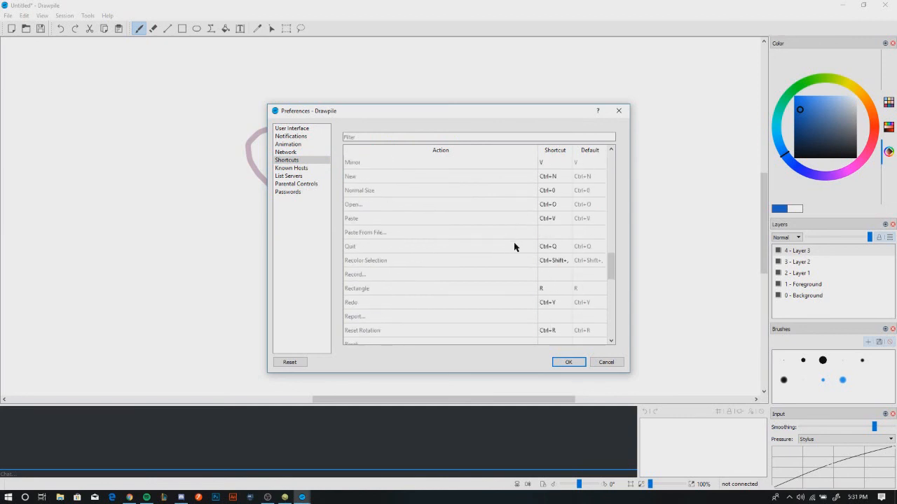
scroll(518, 238, "down", 2)
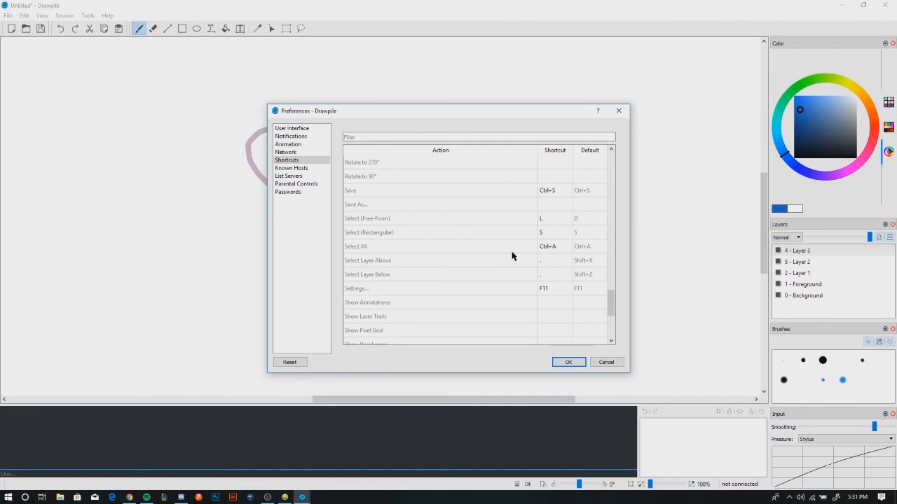
scroll(512, 256, "down", 3)
scroll(519, 252, "up", 10)
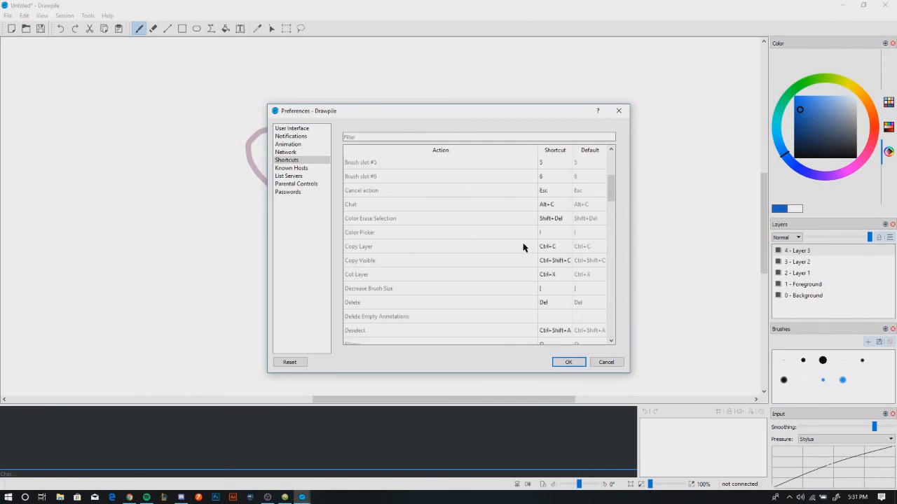
scroll(517, 246, "down", 7)
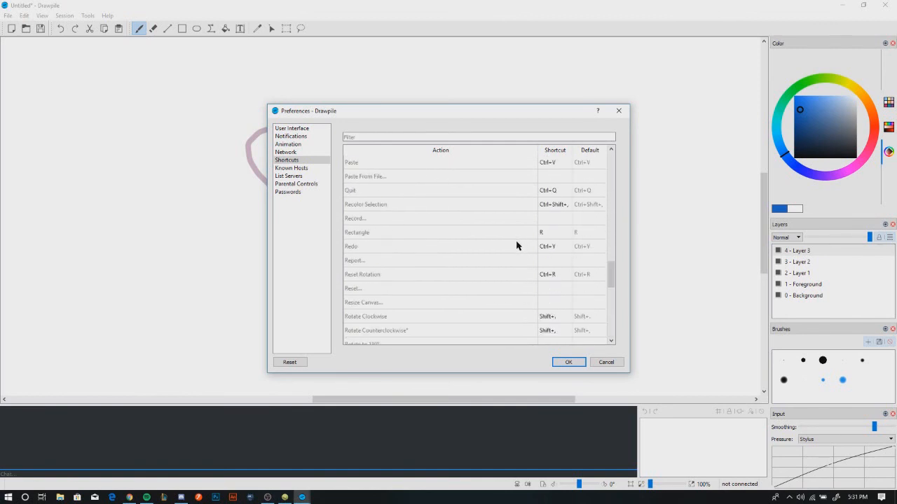
scroll(524, 242, "down", 1)
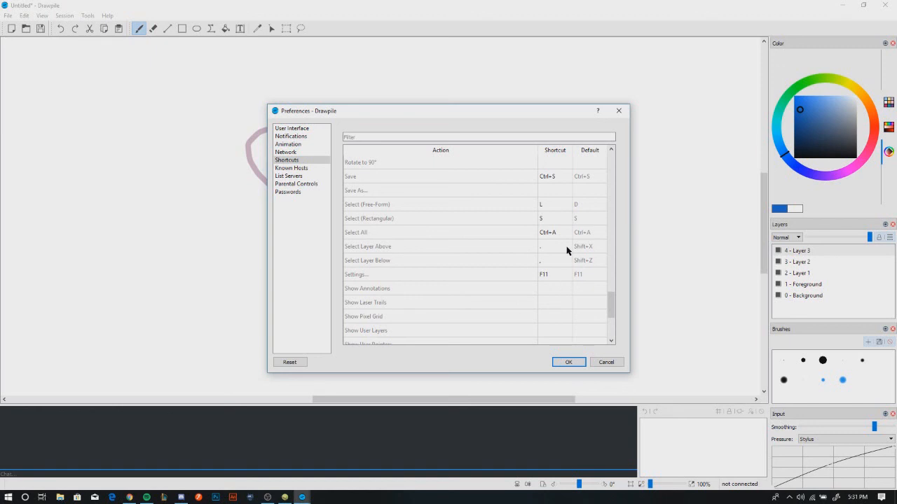
Try to edit the Select Layer Above and Select Layer Below shortcuts, and close Preferences without saving
double_click(544, 244)
key("comma")
double_click(545, 259)
key("comma")
left_click(614, 364)
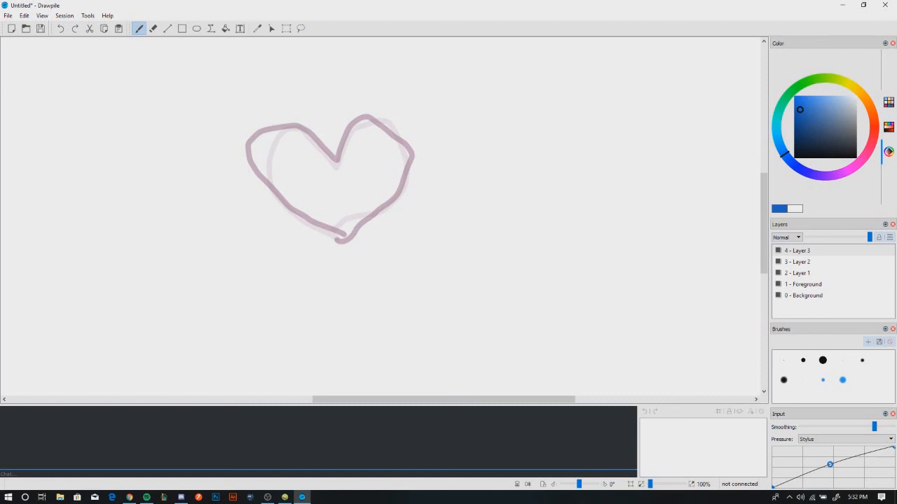
Move down and up through the layer stack to preview the onion-skinned hearts, finishing on the Background layer
key("shift+z")
key("shift+x")
key("shift+z")
key("shift+z")
key("shift+z")
key("shift+z")
key("shift+x")
key("shift+x")
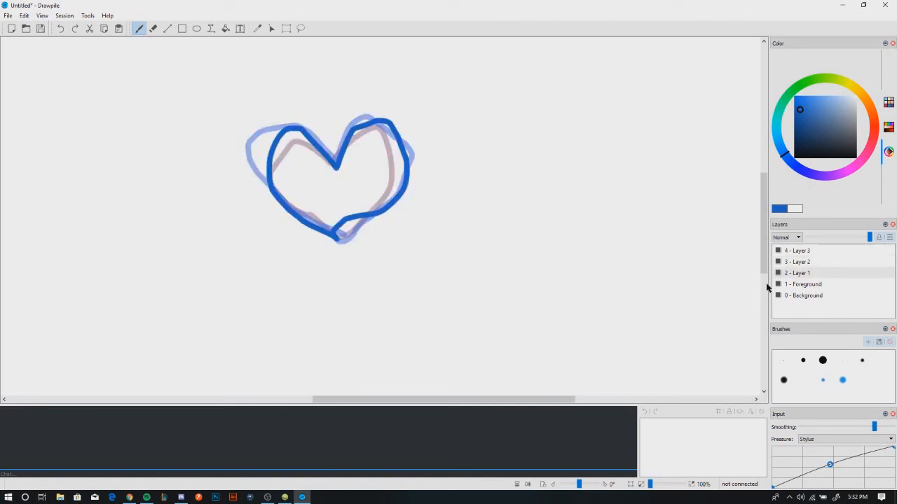
key("shift+z")
key("shift+z")
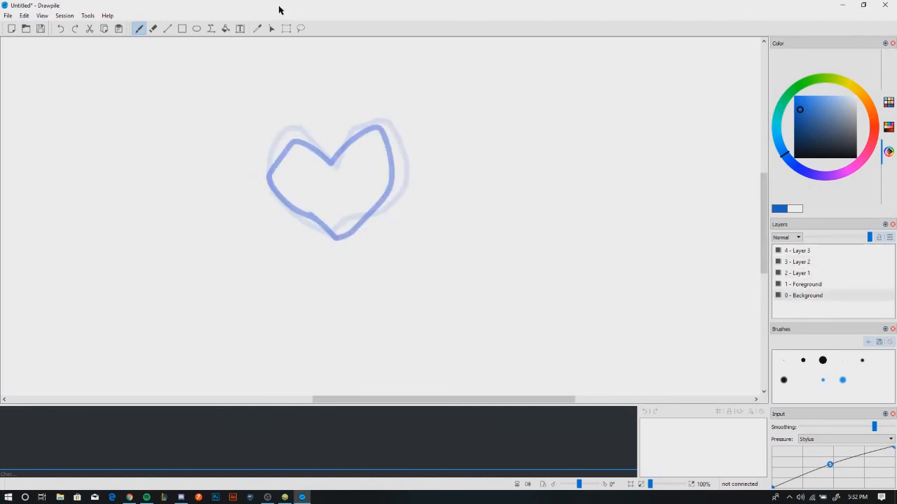
Open the Flipbook animation preview and stop playback at the first frame of the loop
key("alt+v")
left_click(429, 143)
left_click(42, 15)
key("Escape")
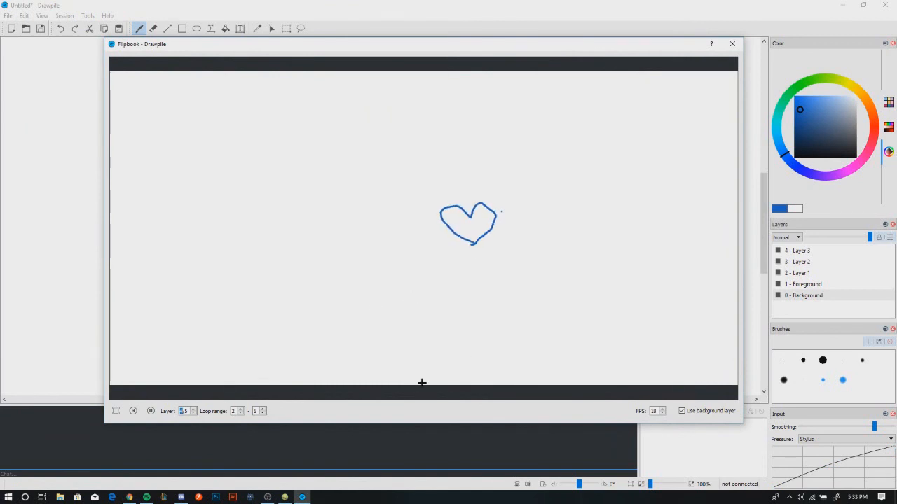
left_click(137, 412)
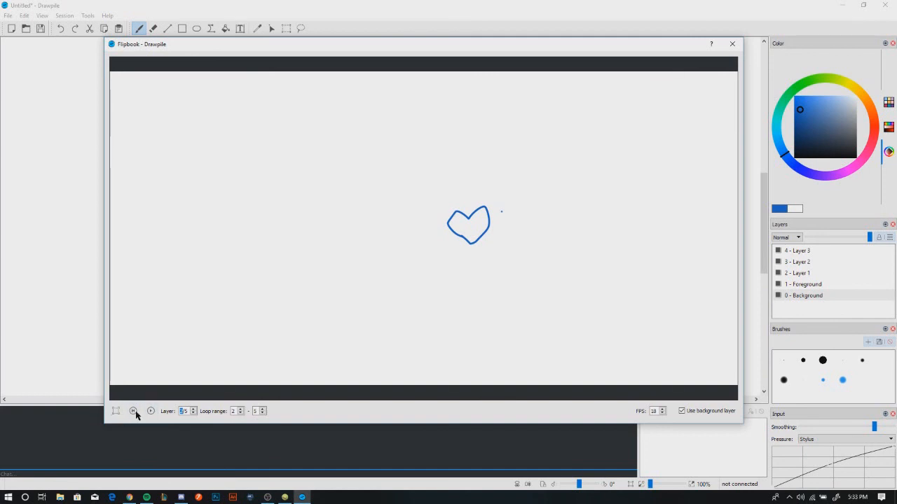
Step back and forth through the flipbook's frames one layer at a time, finishing on layer 2
left_click(195, 414)
left_click(194, 414)
left_click(195, 409)
left_click(195, 409)
left_click(194, 412)
left_click(194, 413)
left_click(193, 413)
left_click(193, 412)
left_click(194, 414)
left_click(194, 413)
left_click(194, 413)
left_click(194, 413)
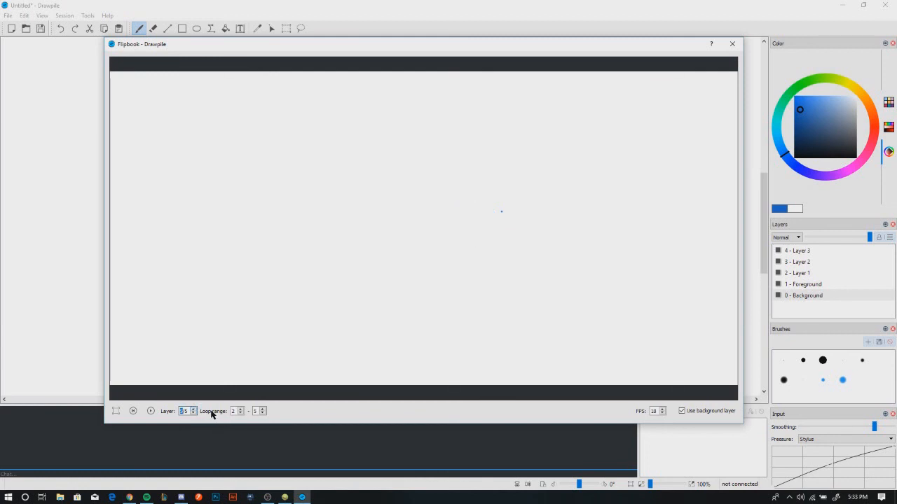
left_click(196, 412)
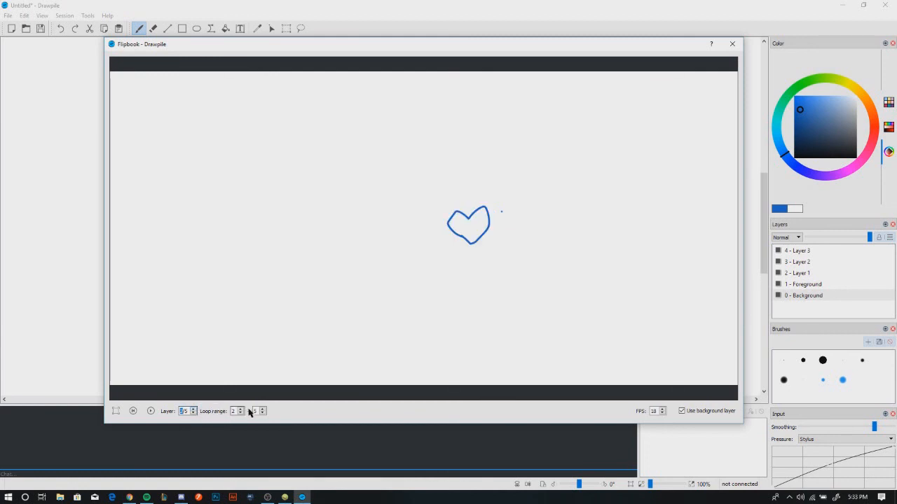
Turn the flipbook's background layer off and back on, and close the preview
left_click(241, 414)
left_click(682, 411)
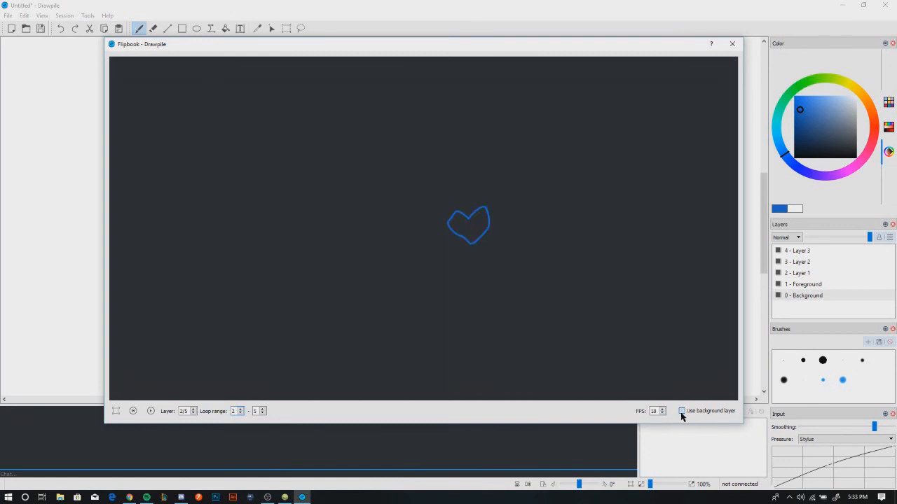
left_click(682, 412)
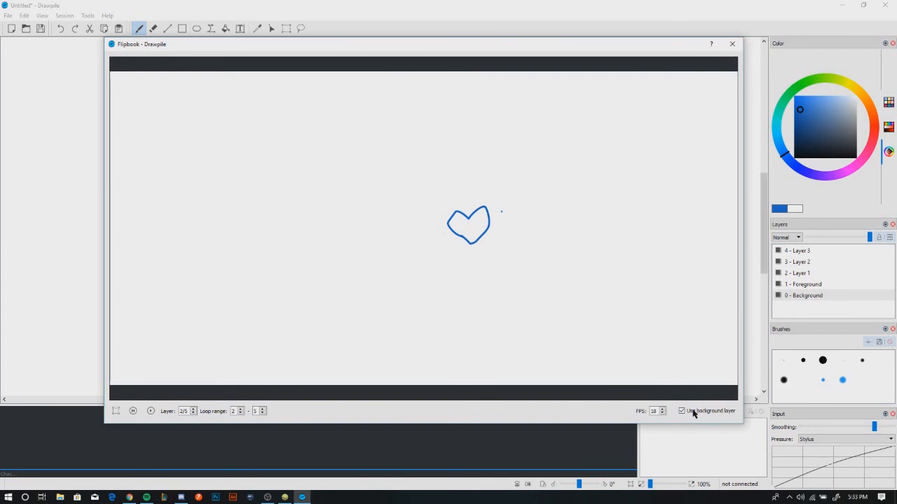
left_click(729, 45)
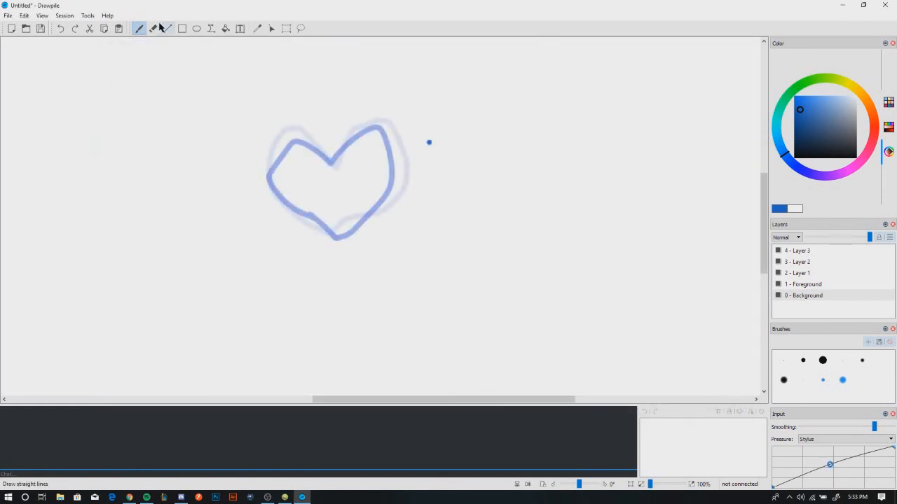
Locate the Flipbook command and its shortcut, reopen the preview to watch the animation, and close it
left_click(42, 15)
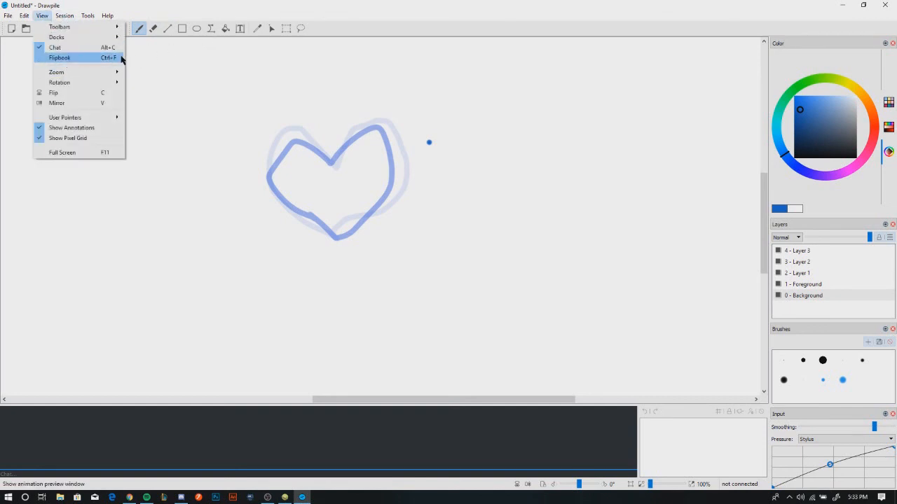
left_click(262, 4)
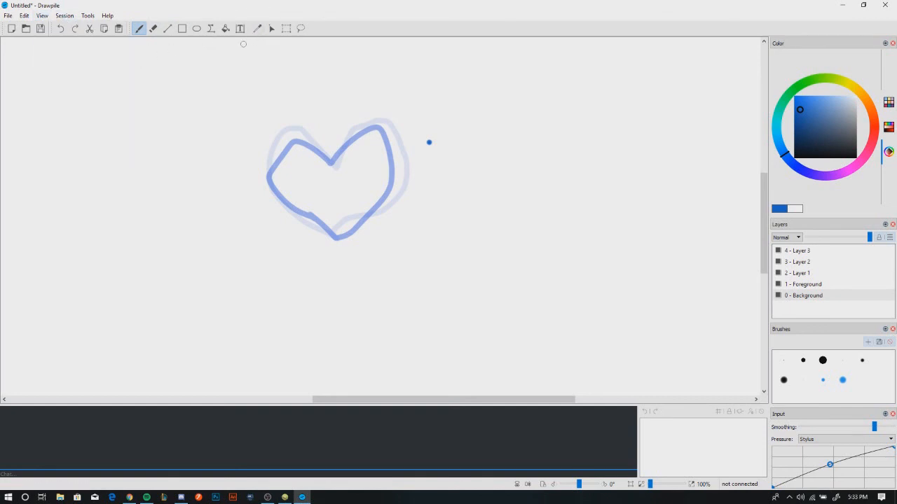
key("ctrl+shift+f")
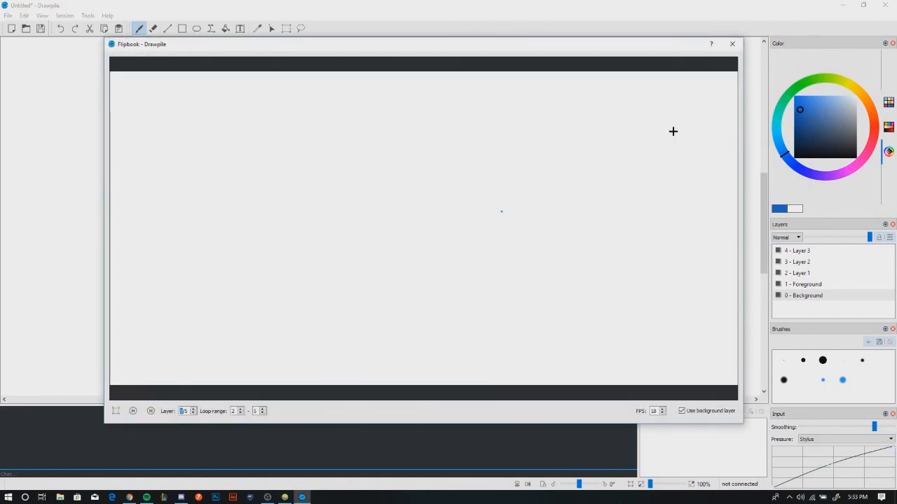
left_click(733, 44)
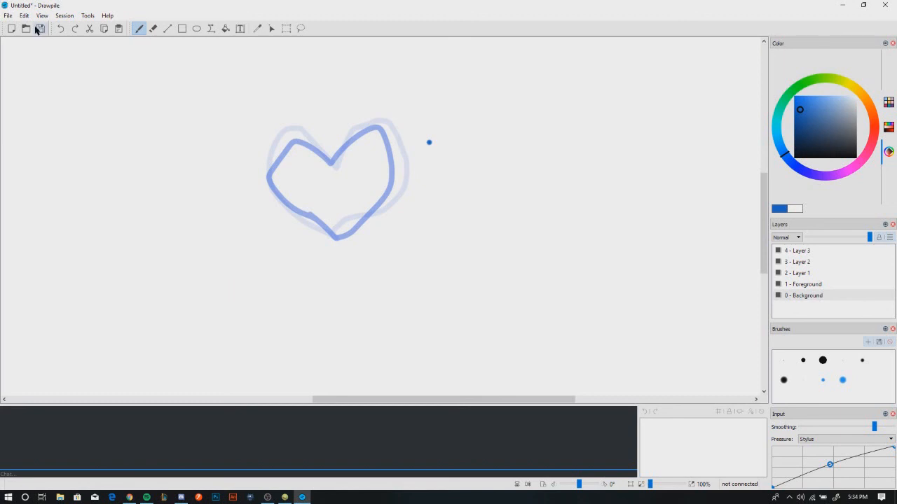
Play the flipbook at 2 FPS and then at 10 FPS, and close the preview
key("ctrl+f")
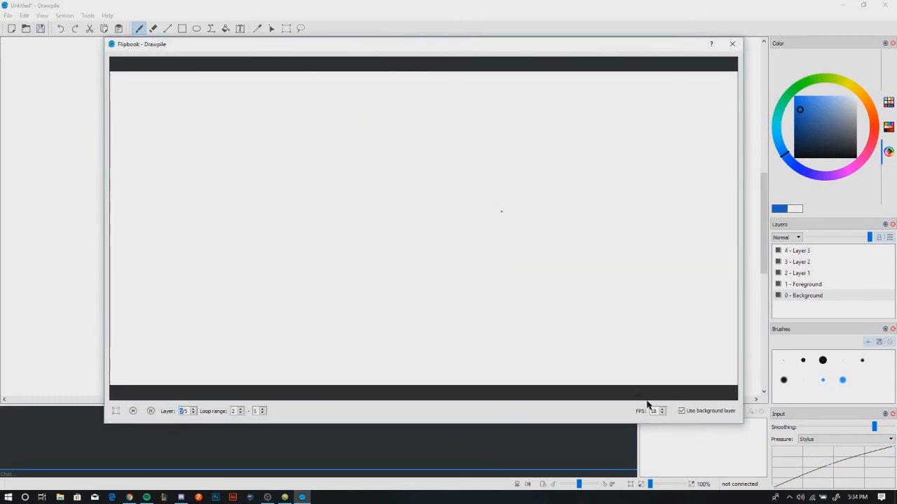
double_click(657, 411)
type("24")
key("BackSpace")
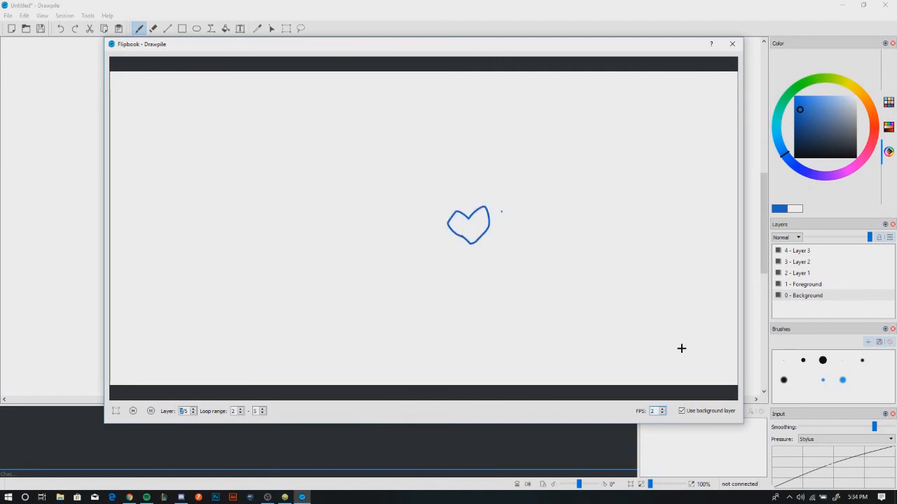
key("BackSpace")
type("10")
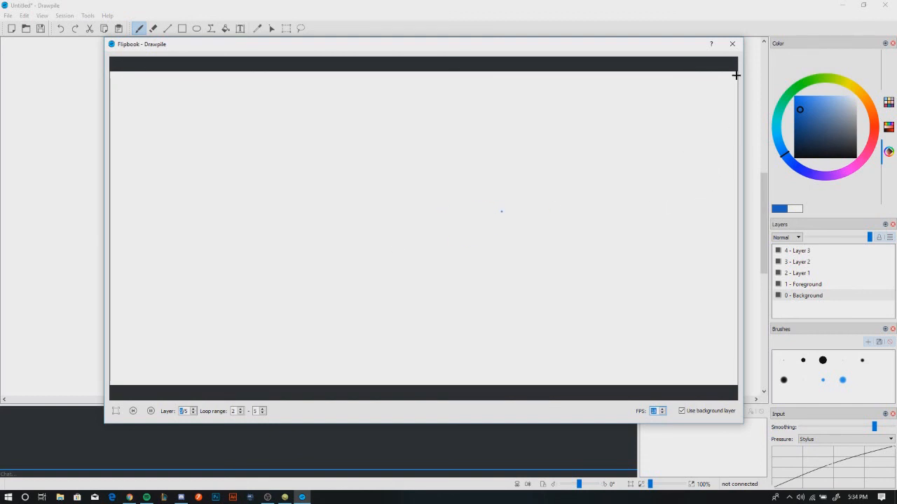
left_click(733, 44)
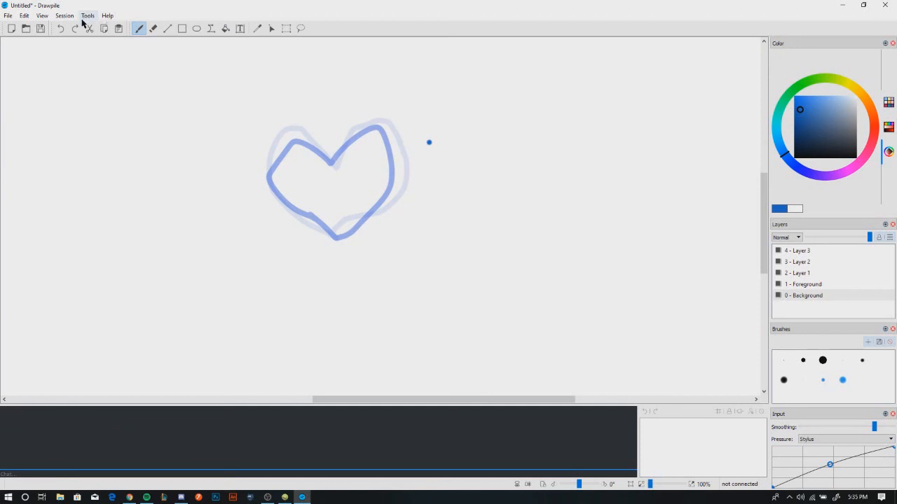
Open the animation export settings and review the background and size options, keeping Bottom layer and Original
left_click(7, 16)
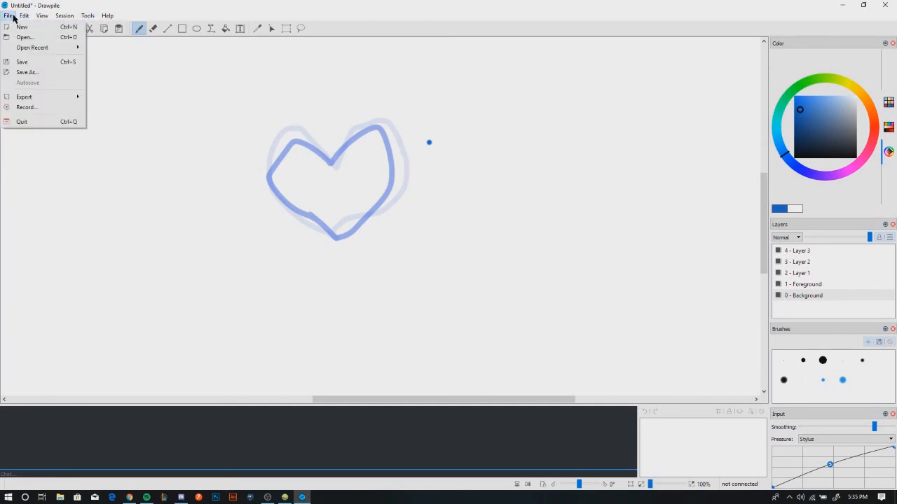
mouse_move(30, 96)
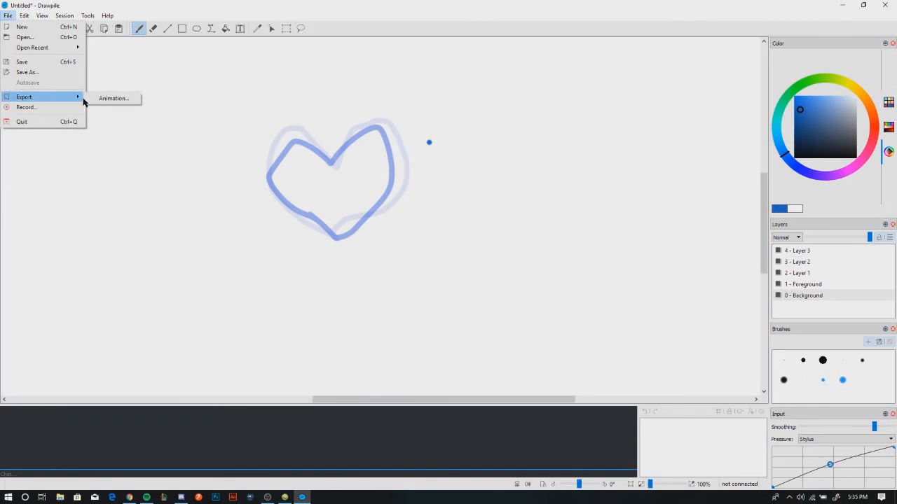
left_click(96, 98)
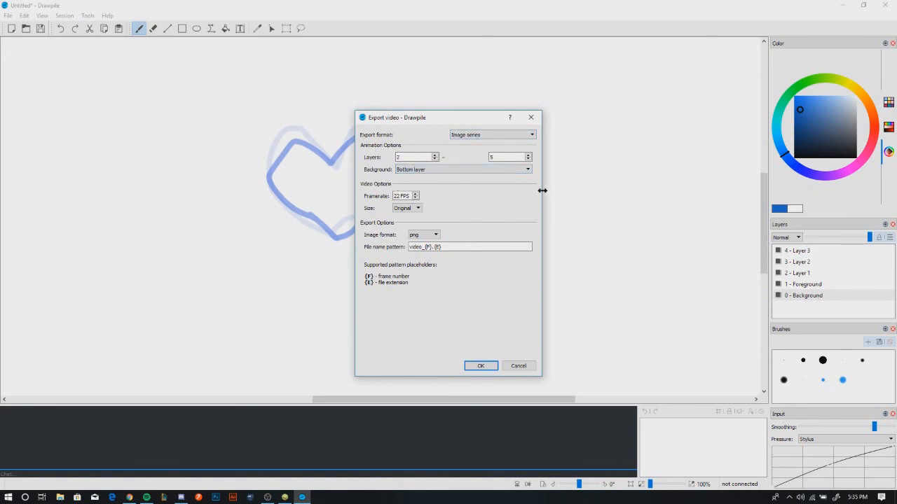
left_click(424, 172)
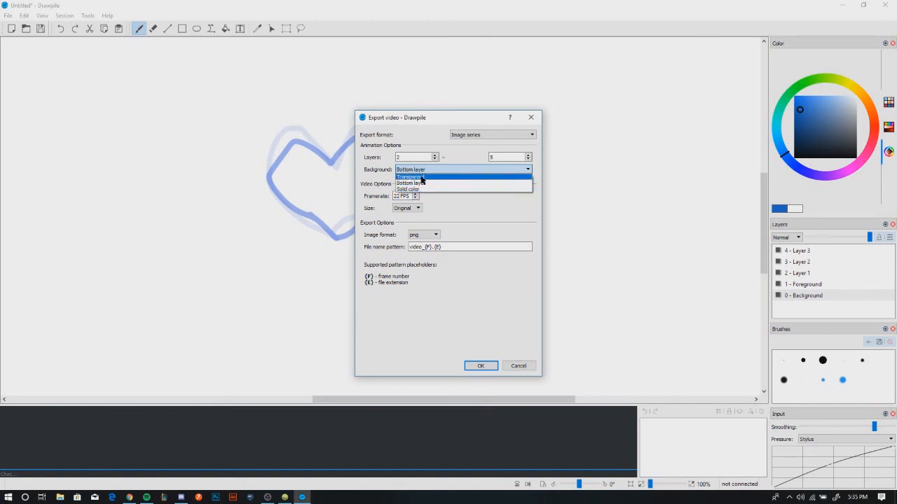
left_click(449, 148)
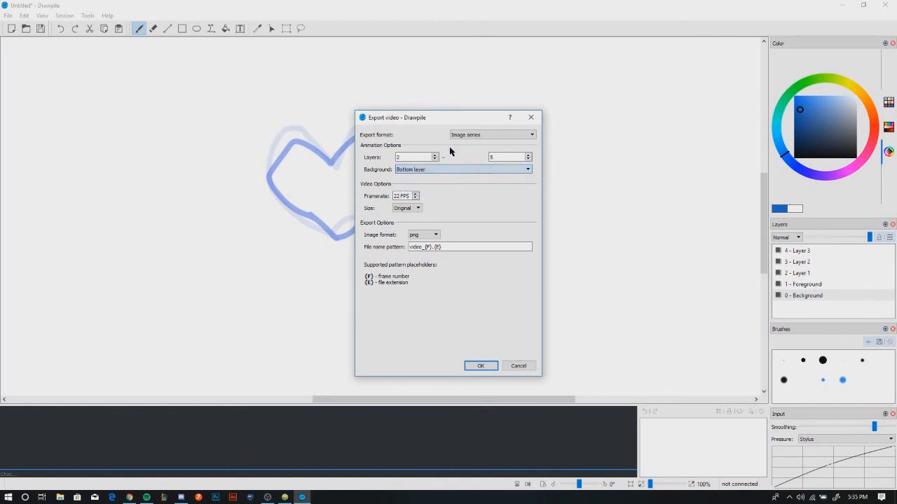
left_click(407, 209)
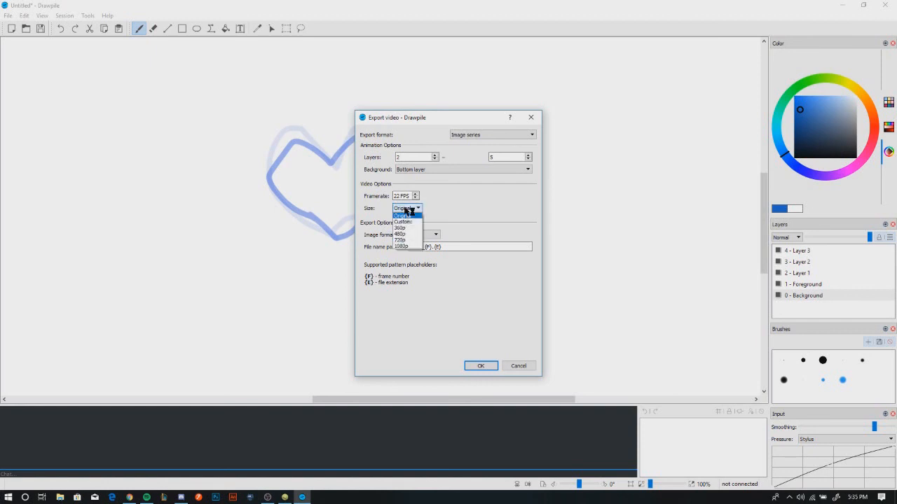
left_click(482, 206)
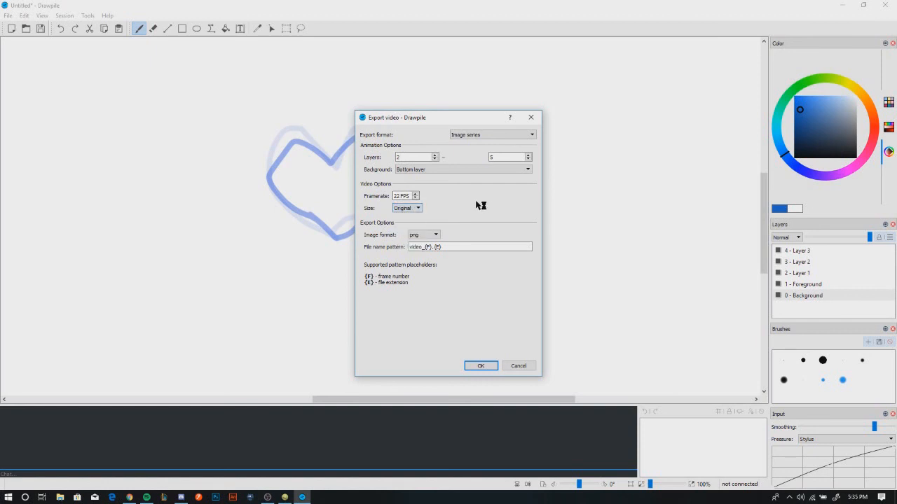
Review the image formats offered for an image series export, keeping png, and check the available export formats
left_click(432, 237)
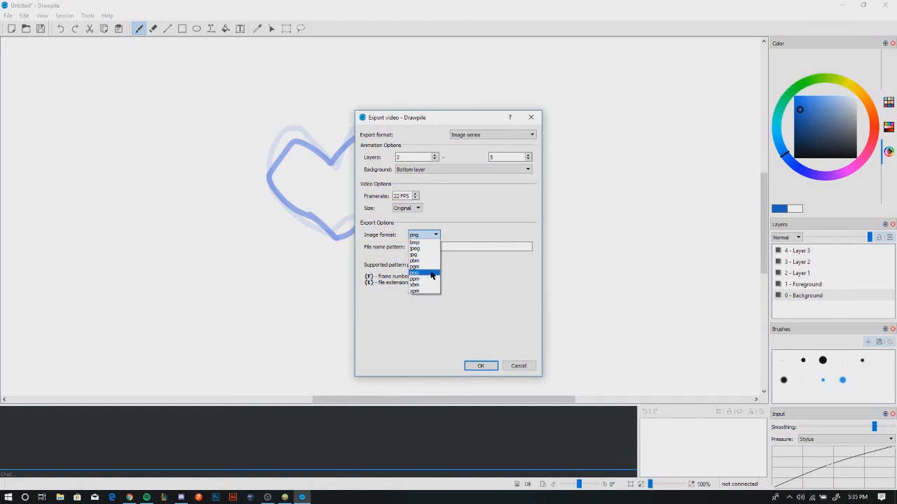
left_click(448, 223)
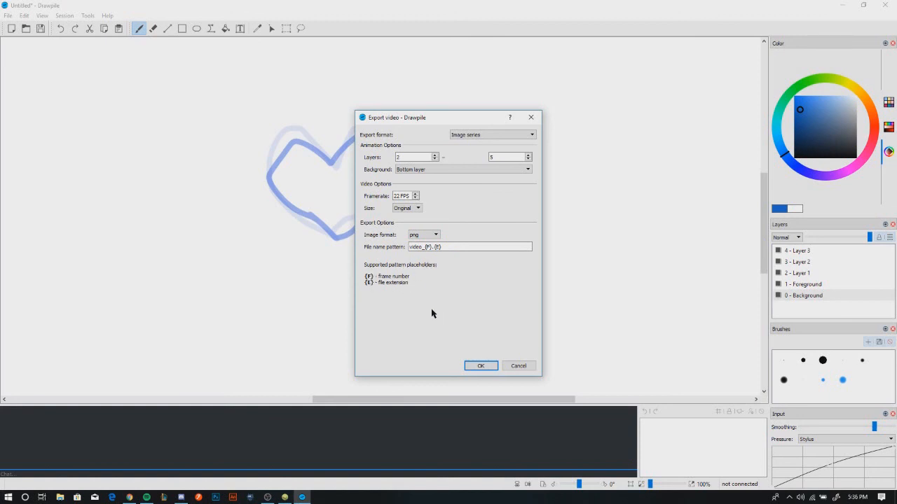
left_click(478, 139)
left_click(478, 140)
Switch the export format to Video and review its container and quality options, keeping AVI and Normal
left_click(478, 140)
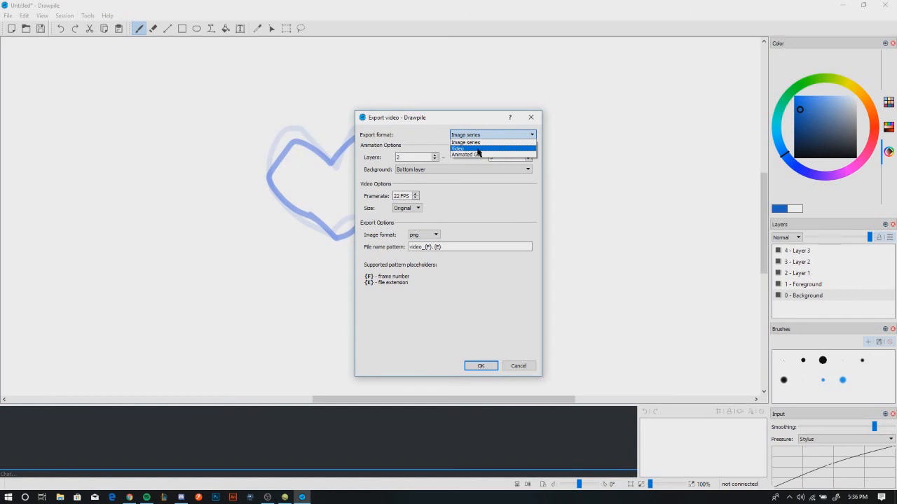
left_click(478, 149)
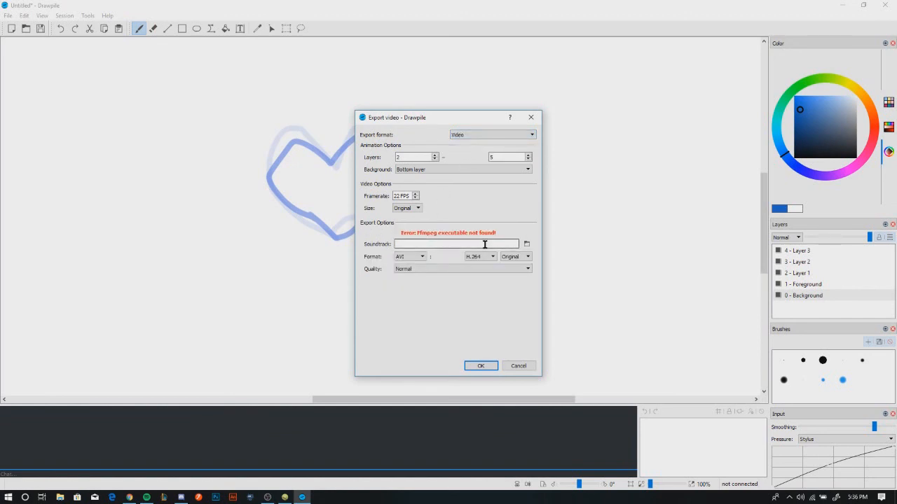
left_click(414, 258)
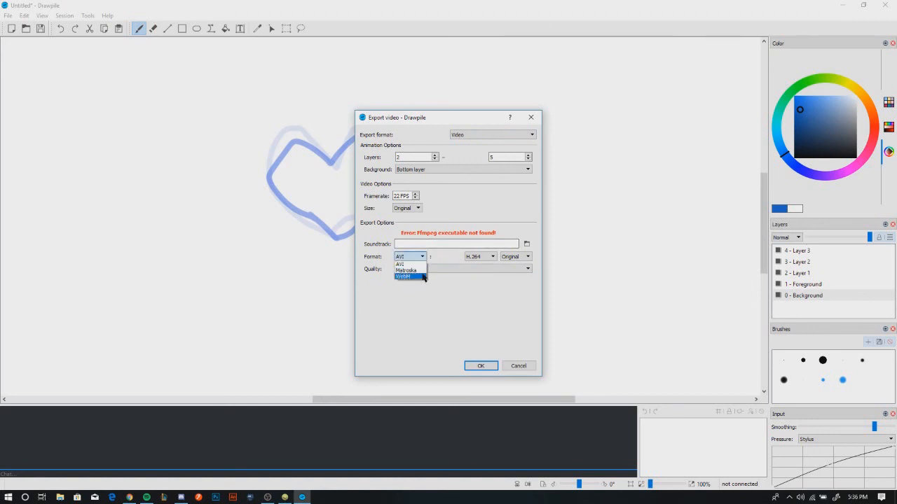
left_click(512, 257)
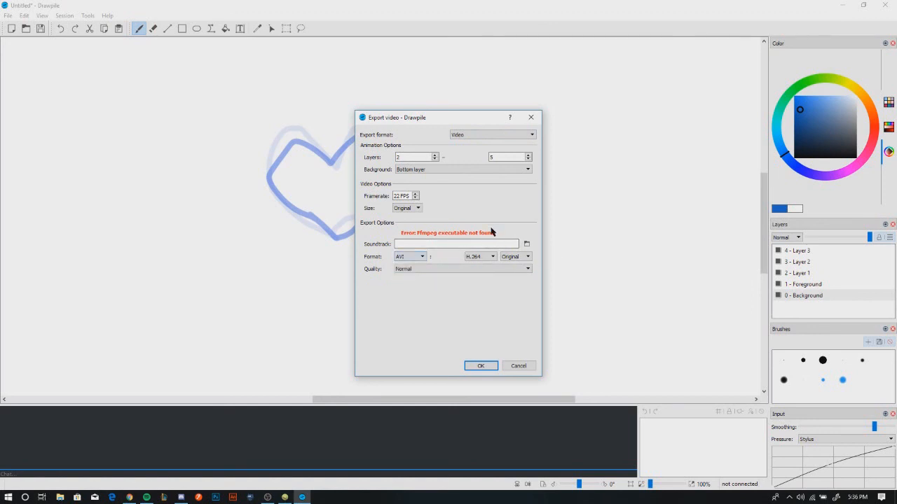
left_click(444, 272)
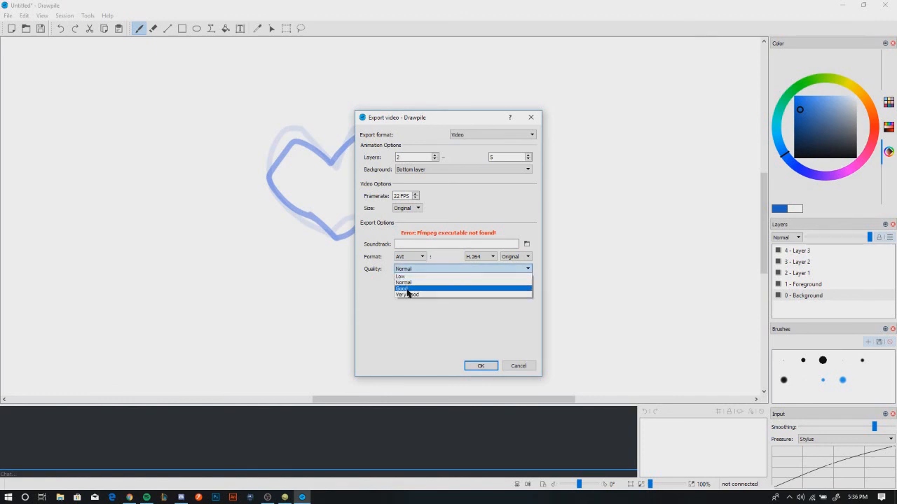
left_click(437, 272)
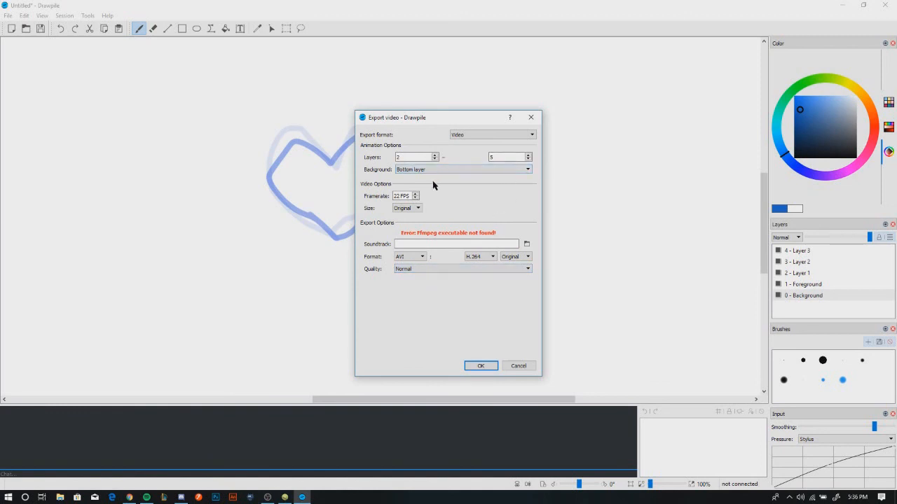
Set the export format to Animated GIF with Diffuse dithering, proceed to the save location, and cancel the export
left_click(491, 135)
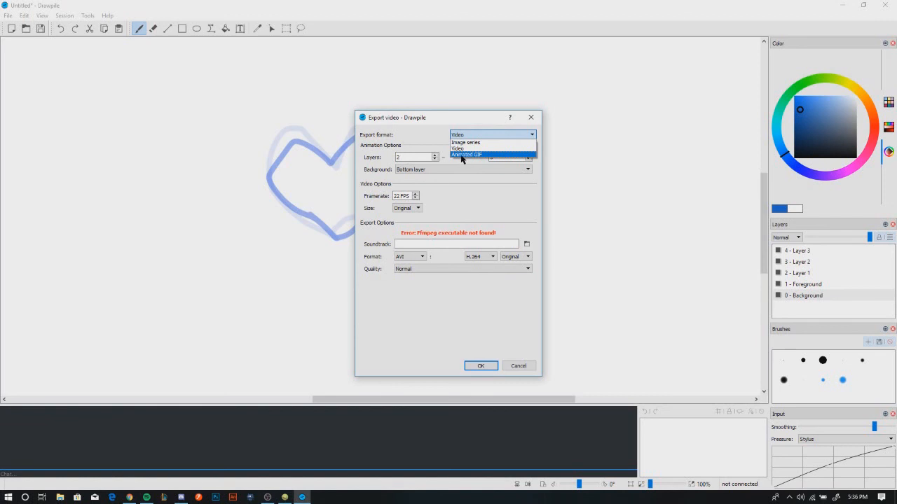
left_click(461, 155)
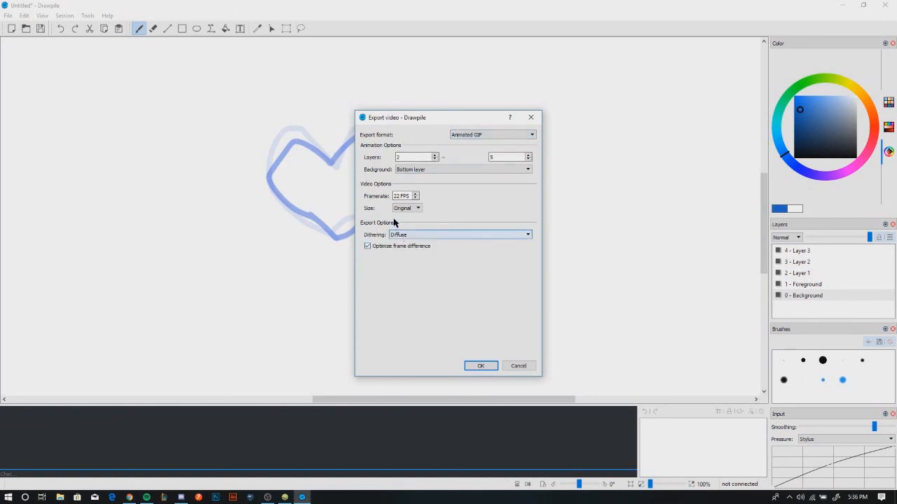
left_click(420, 235)
left_click(423, 240)
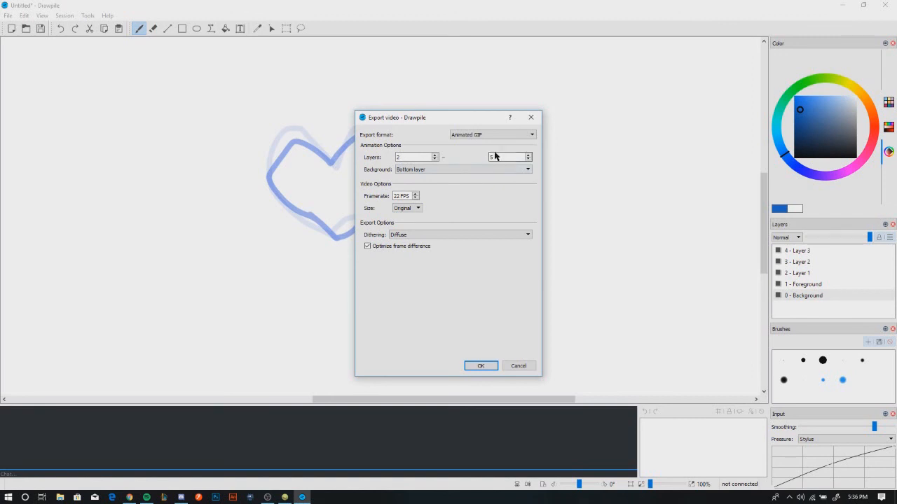
left_click(471, 367)
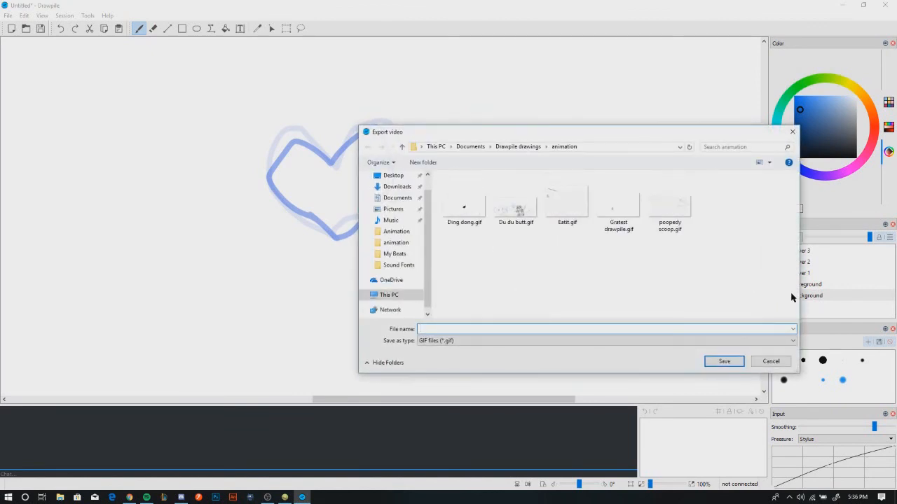
left_click(761, 365)
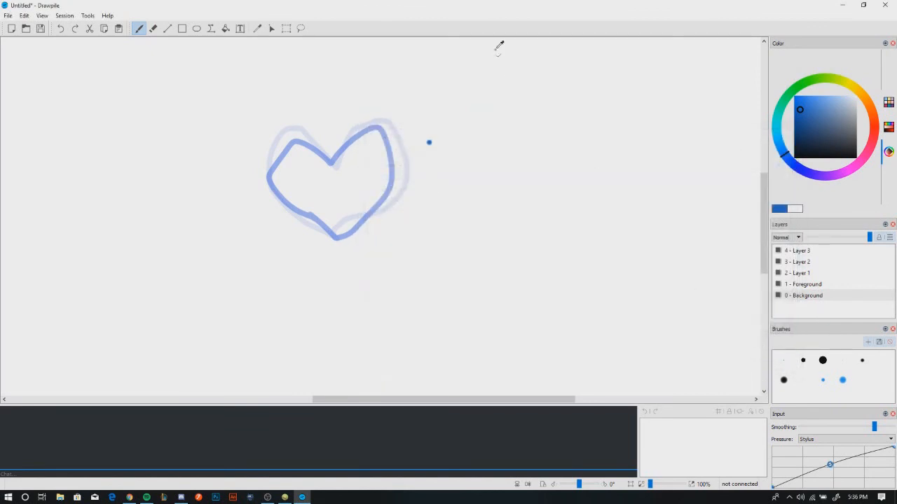